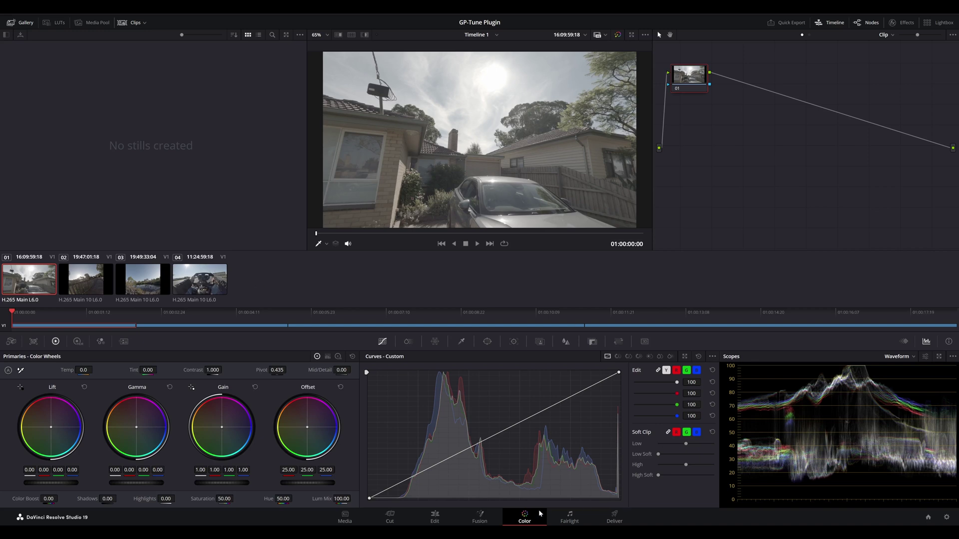
Step: Apply GP-Tune from the Effects library to node 01 and push Exposure Correction to 10.00
{"action": "left_click", "coordinate": [947, 518]}
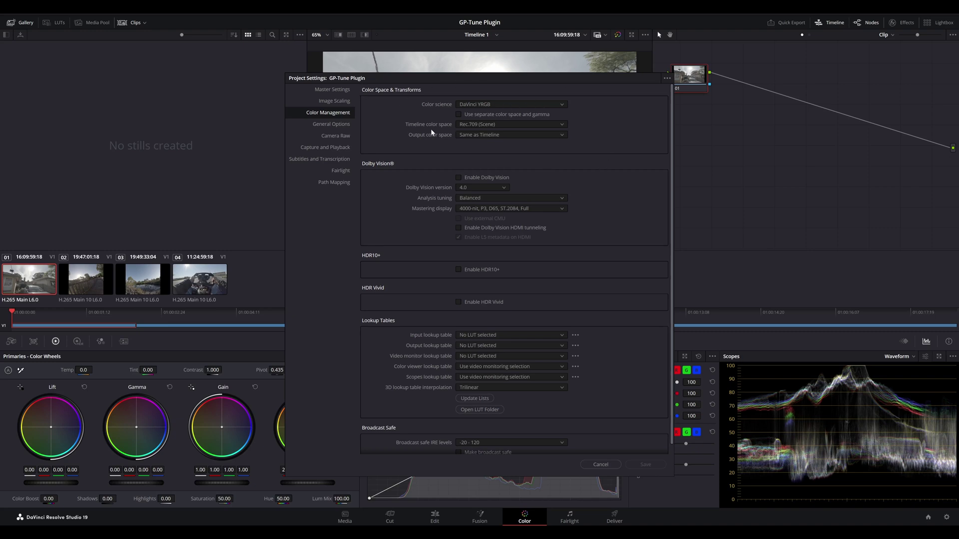
{"action": "left_click", "coordinate": [601, 464]}
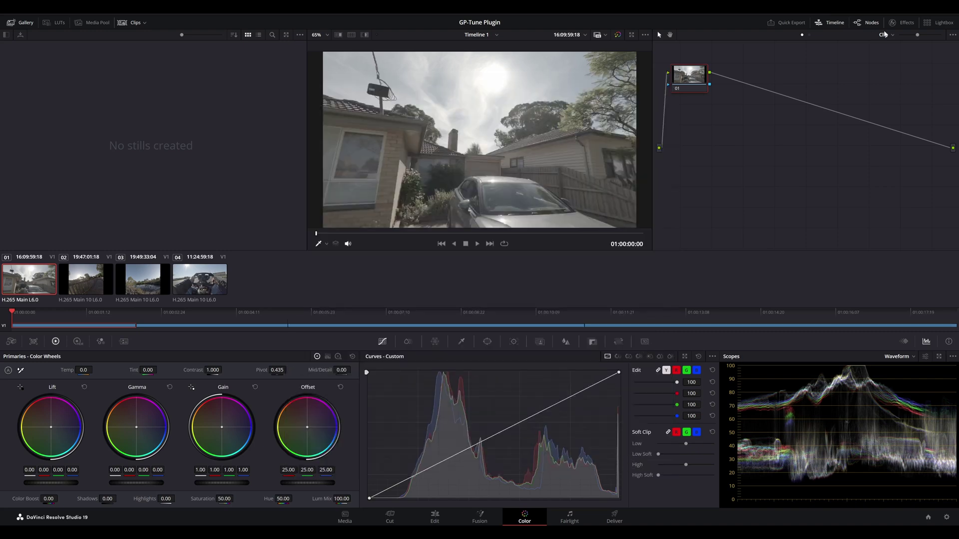
{"action": "left_click", "coordinate": [902, 22]}
{"action": "left_click", "coordinate": [849, 50]}
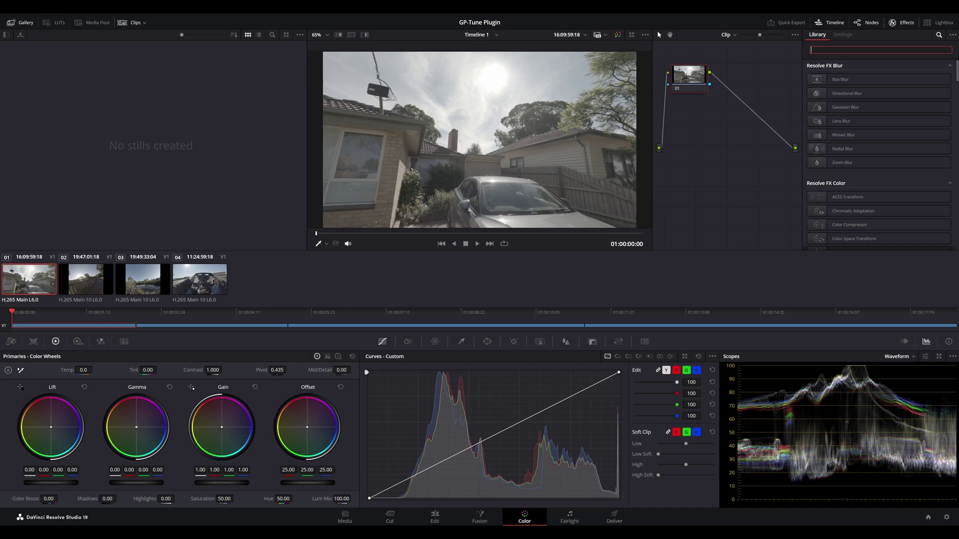
{"action": "type", "text": "g"}
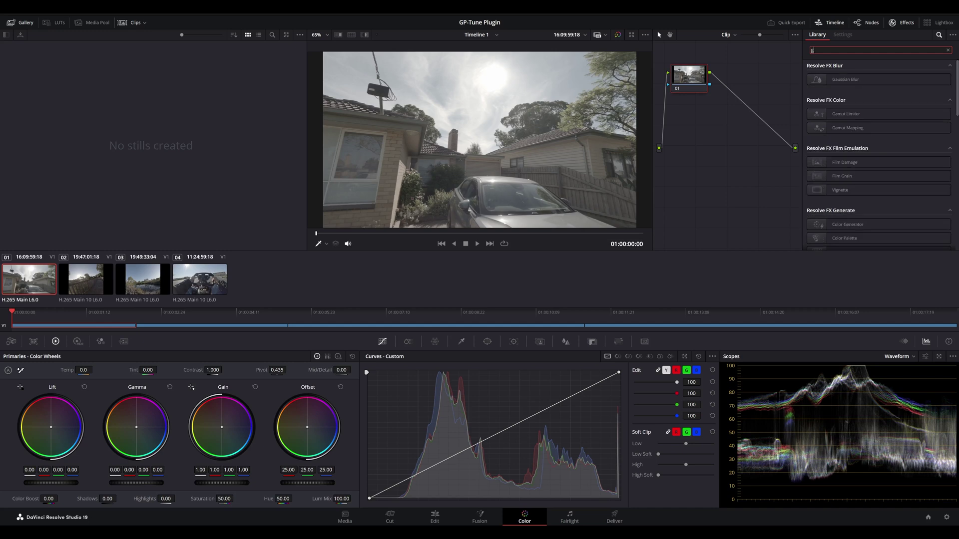
{"action": "type", "text": "p"}
{"action": "left_click_drag", "start_coordinate": [827, 80], "coordinate": [689, 76]}
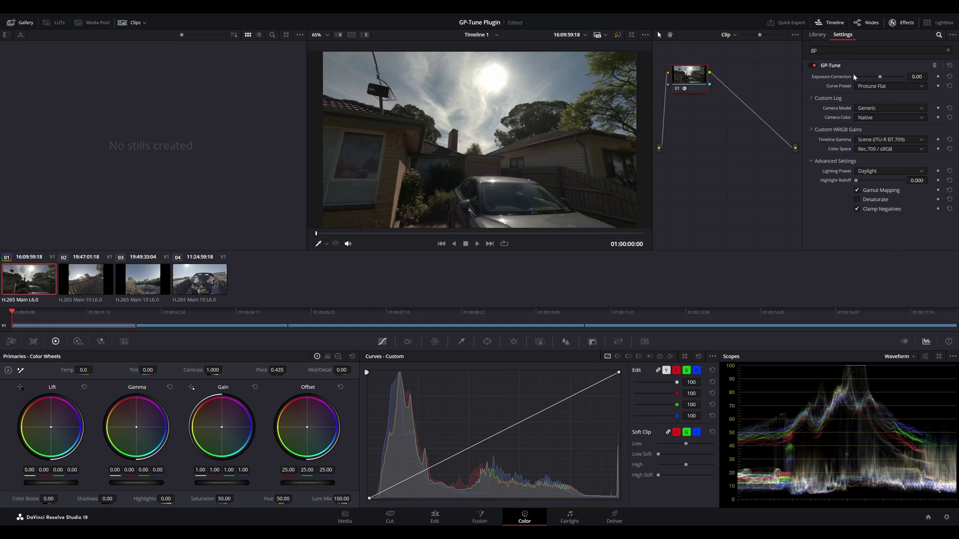
{"action": "left_click_drag", "start_coordinate": [878, 77], "coordinate": [903, 78]}
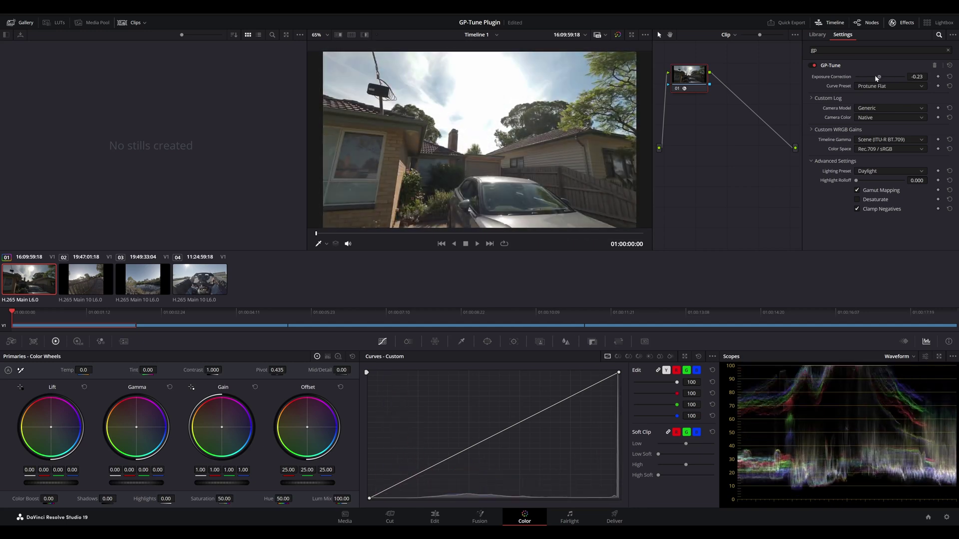
Step: Reset Exposure Correction to 0.00 and try Custom Log, Natural, Protune Flat and GP-Log curve presets
{"action": "left_click", "coordinate": [951, 79]}
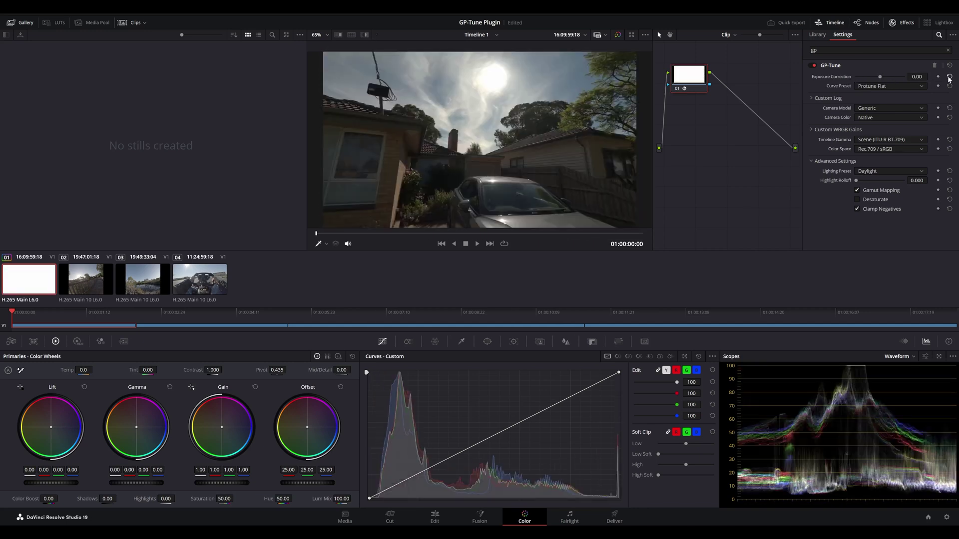
{"action": "left_click", "coordinate": [881, 87]}
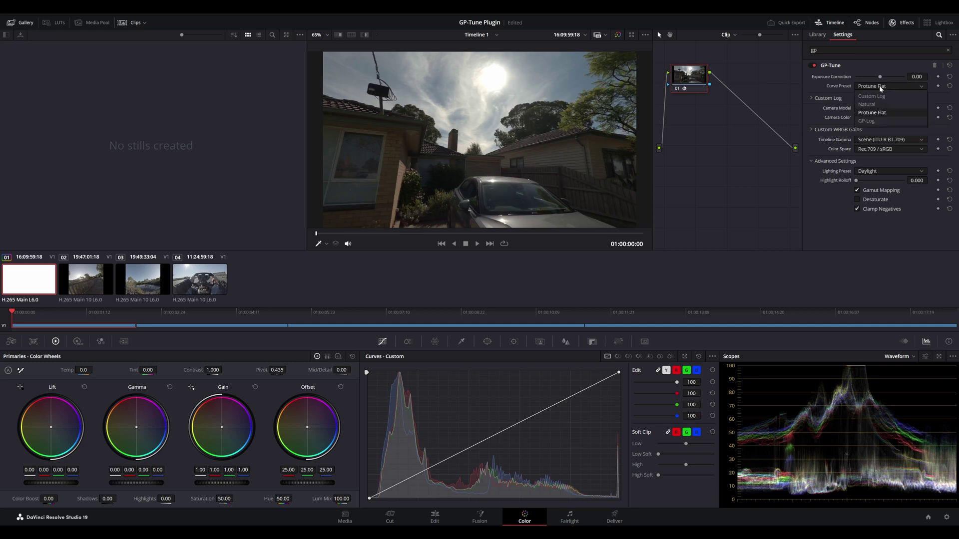
{"action": "left_click", "coordinate": [871, 95]}
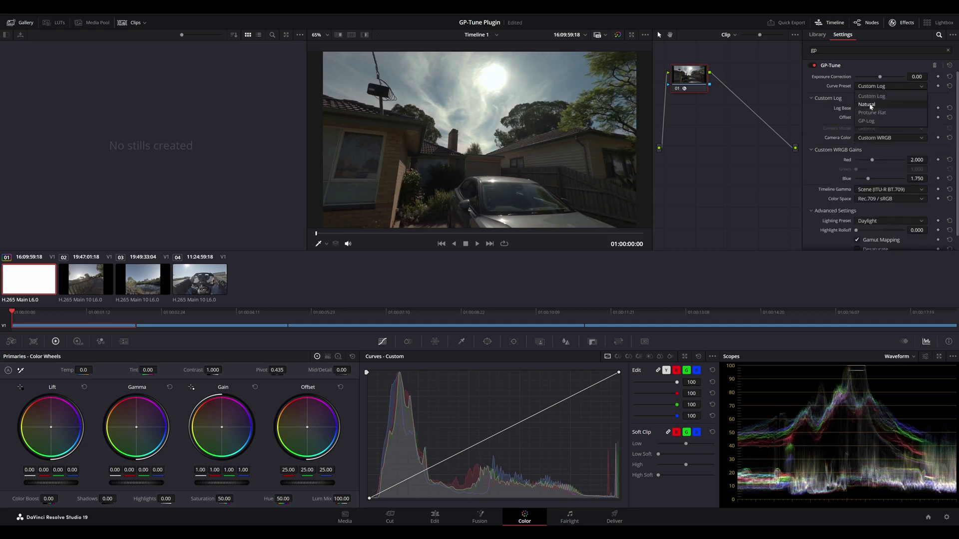
{"action": "left_click", "coordinate": [869, 104]}
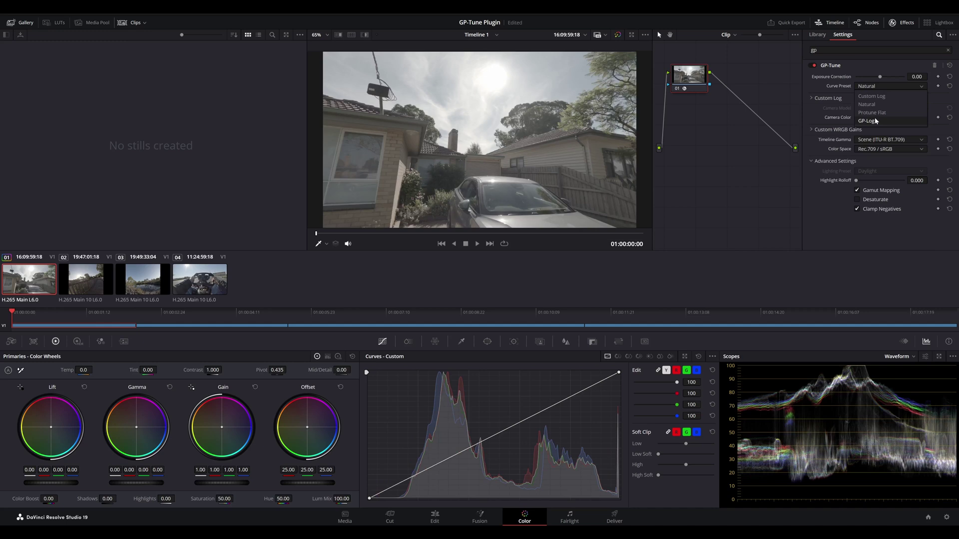
{"action": "left_click", "coordinate": [874, 112]}
{"action": "left_click", "coordinate": [881, 86]}
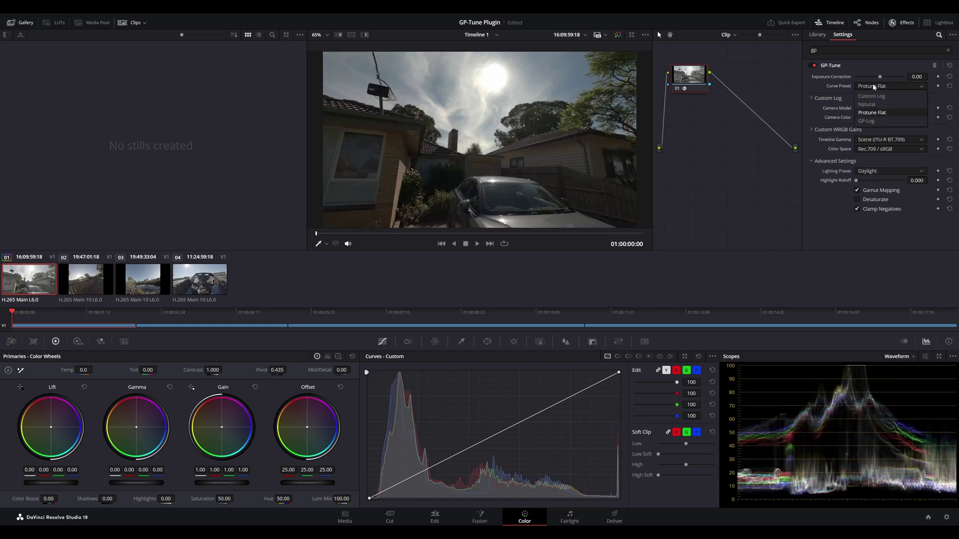
{"action": "left_click", "coordinate": [871, 121]}
Step: Try Custom Log with Log Base raised to 195 and reset to 113, then settle on GP-Log
{"action": "left_click", "coordinate": [868, 87]}
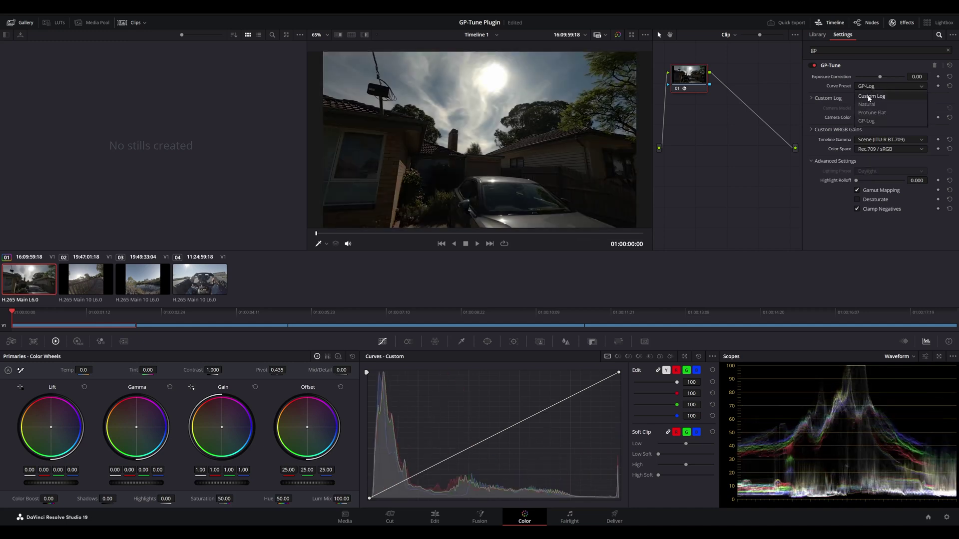
{"action": "left_click", "coordinate": [872, 96]}
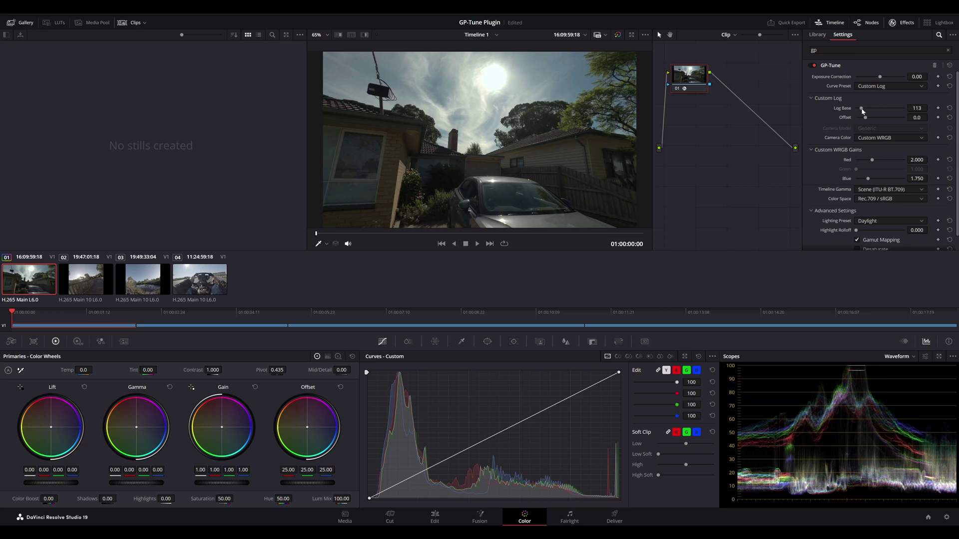
{"action": "mouse_move", "coordinate": [862, 110]}
{"action": "left_mouse_down"}
{"action": "mouse_move", "coordinate": [873, 109]}
{"action": "mouse_move", "coordinate": [871, 118]}
{"action": "left_mouse_up"}
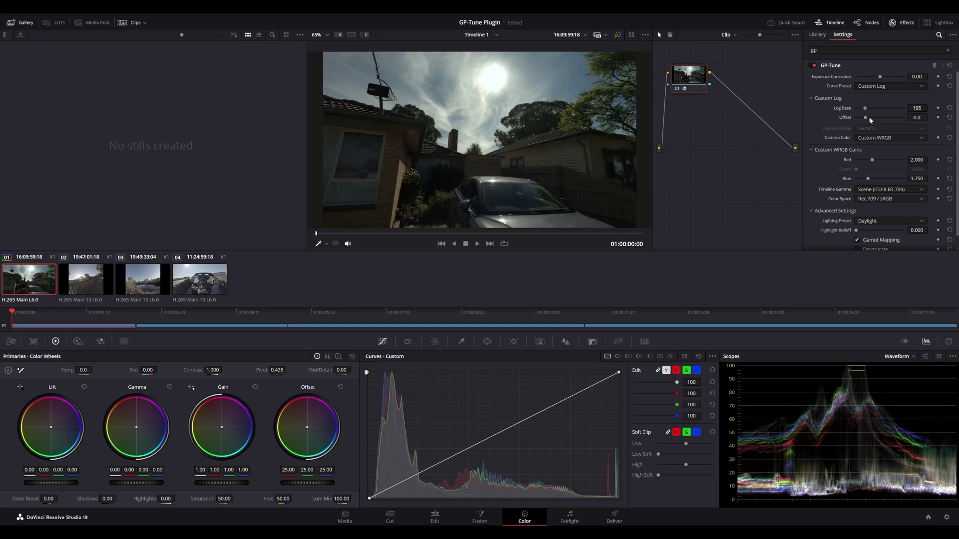
{"action": "left_click", "coordinate": [949, 108]}
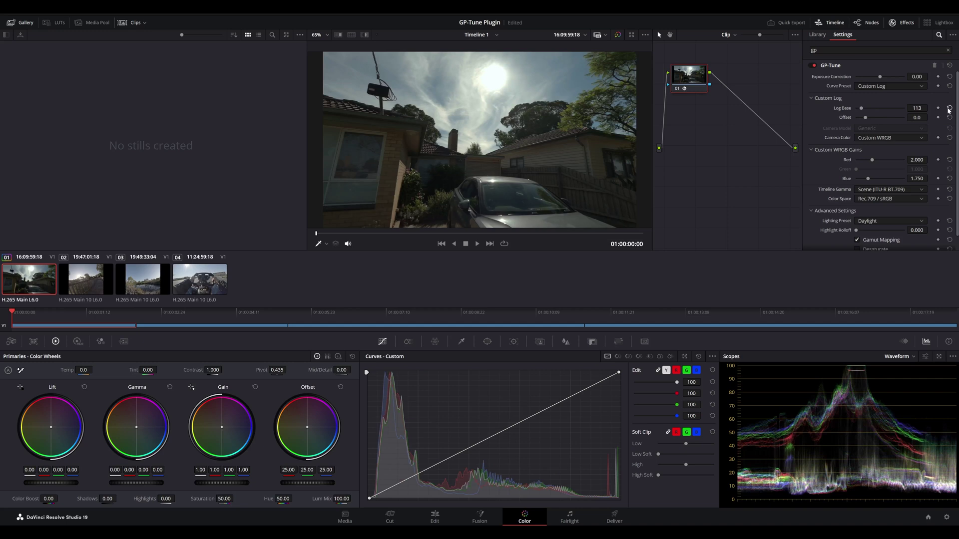
{"action": "left_click", "coordinate": [882, 88]}
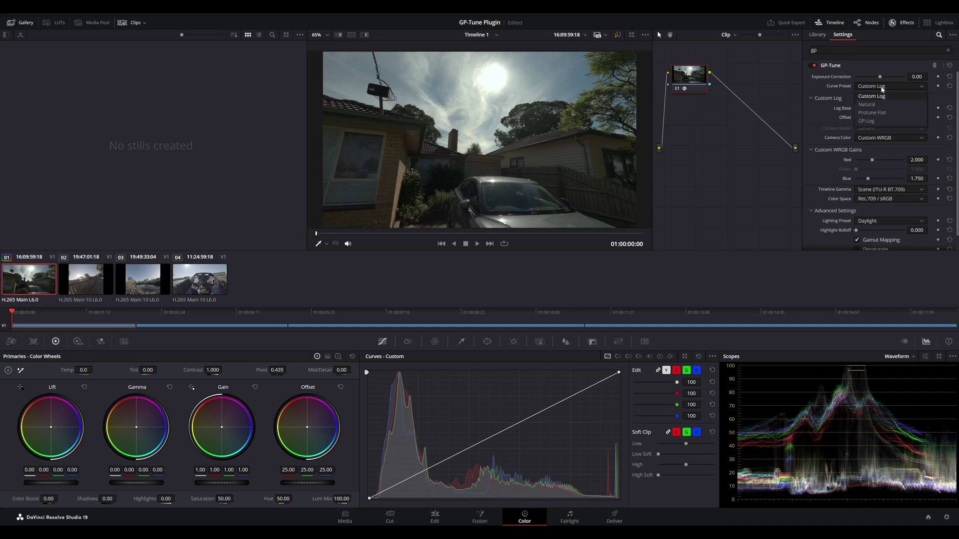
{"action": "left_click", "coordinate": [873, 121]}
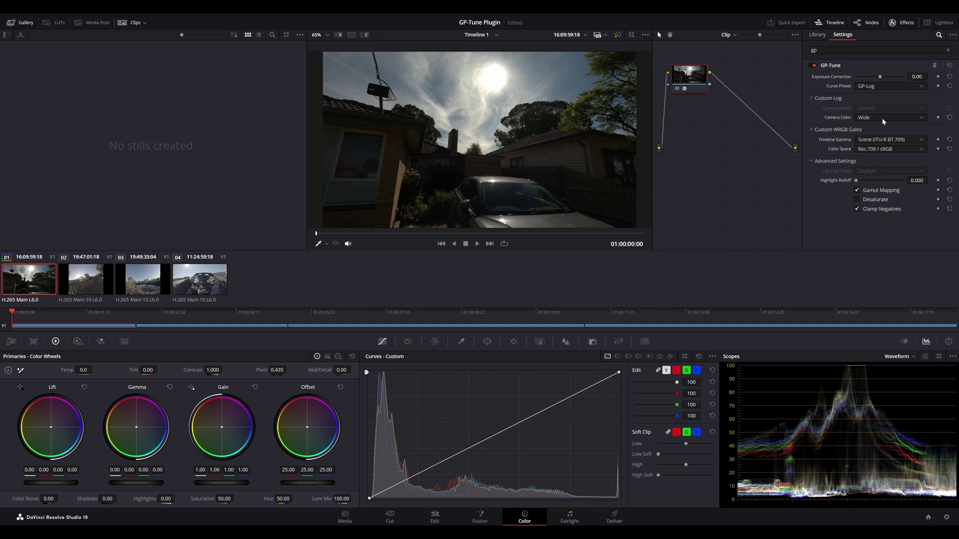
{"action": "left_click", "coordinate": [872, 89]}
{"action": "left_click", "coordinate": [873, 114]}
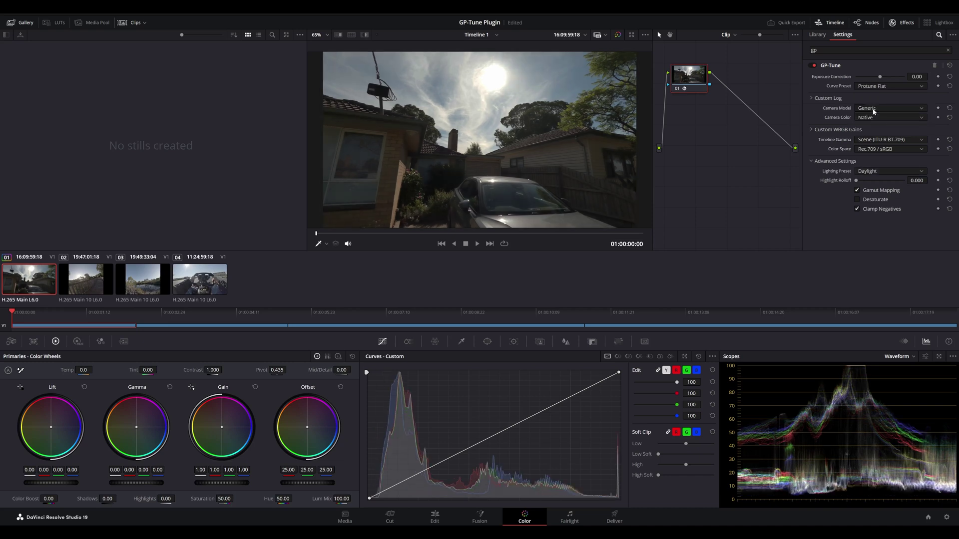
{"action": "left_click", "coordinate": [873, 110]}
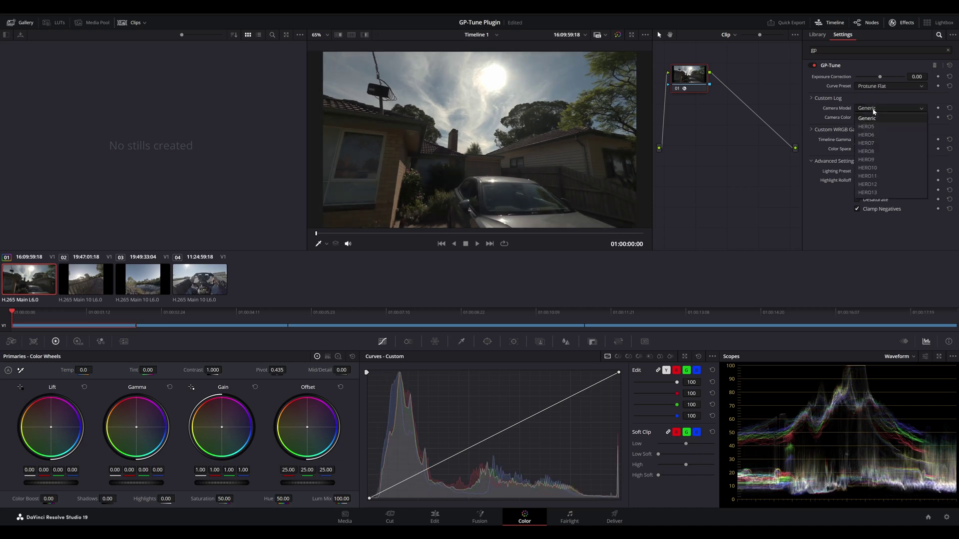
{"action": "left_click", "coordinate": [875, 193]}
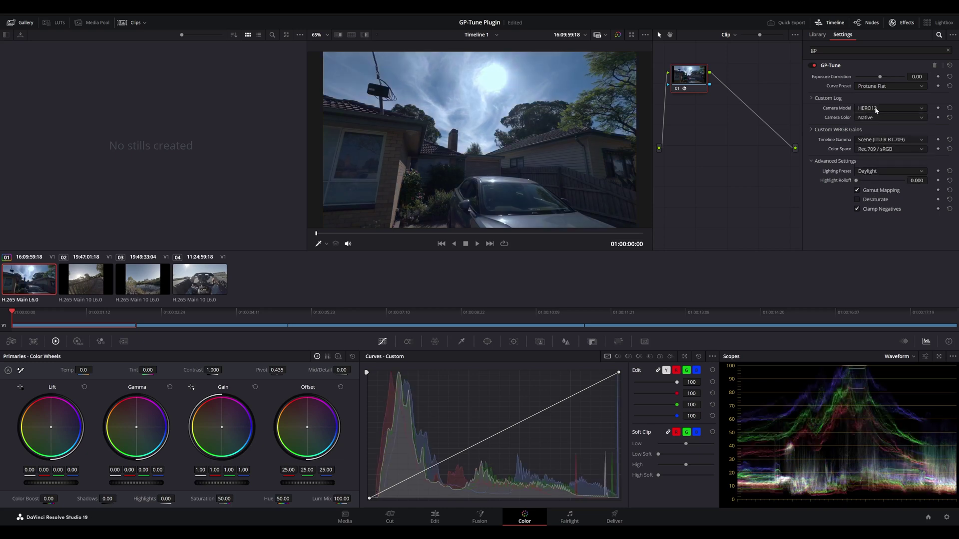
{"action": "left_click", "coordinate": [874, 87]}
{"action": "left_click", "coordinate": [872, 122]}
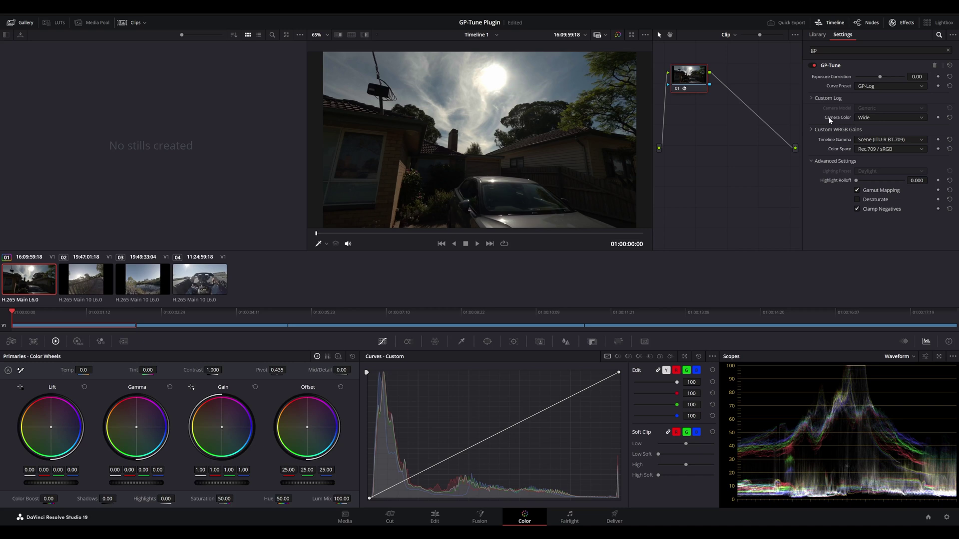
{"action": "left_click", "coordinate": [875, 118]}
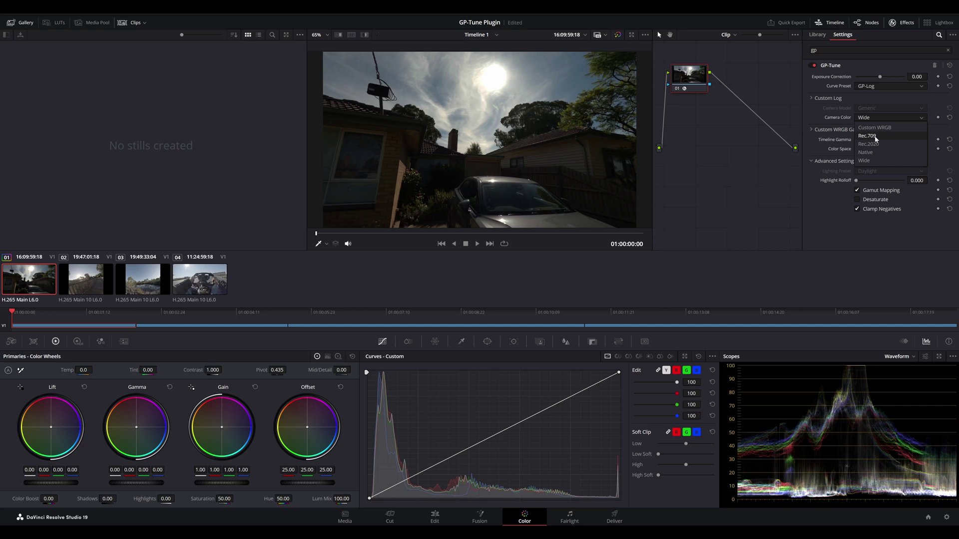
Step: Try GP-Tune's Camera Color set to Rec.709, then Native
{"action": "left_click", "coordinate": [875, 136]}
{"action": "left_click", "coordinate": [875, 118]}
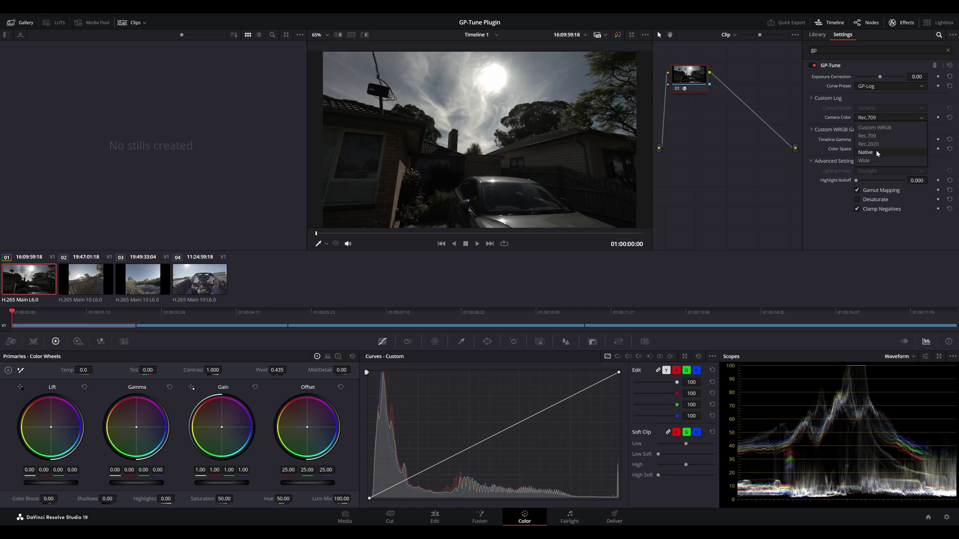
{"action": "left_click", "coordinate": [875, 153]}
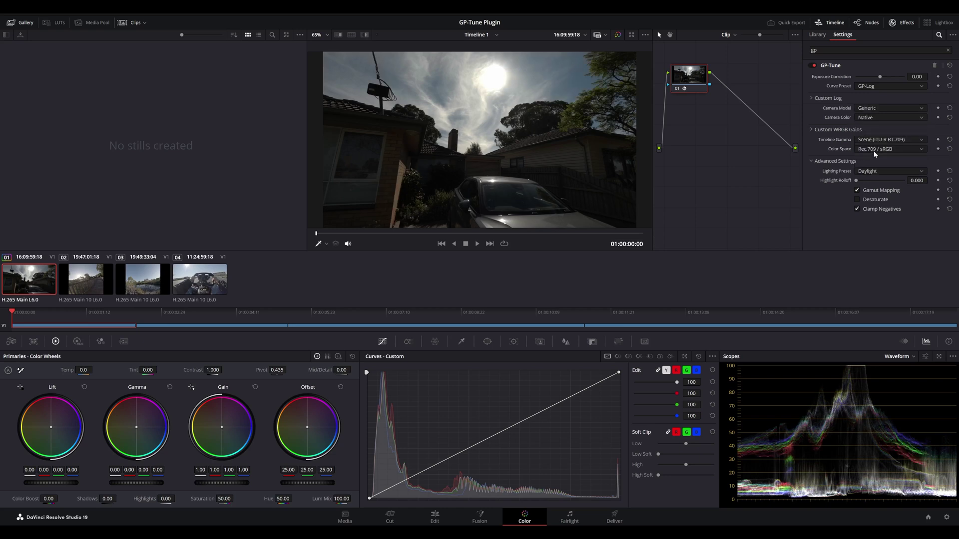
Step: Switch Camera Model to HERO13 and back to Generic, then set Camera Color to Wide
{"action": "left_click", "coordinate": [872, 111]}
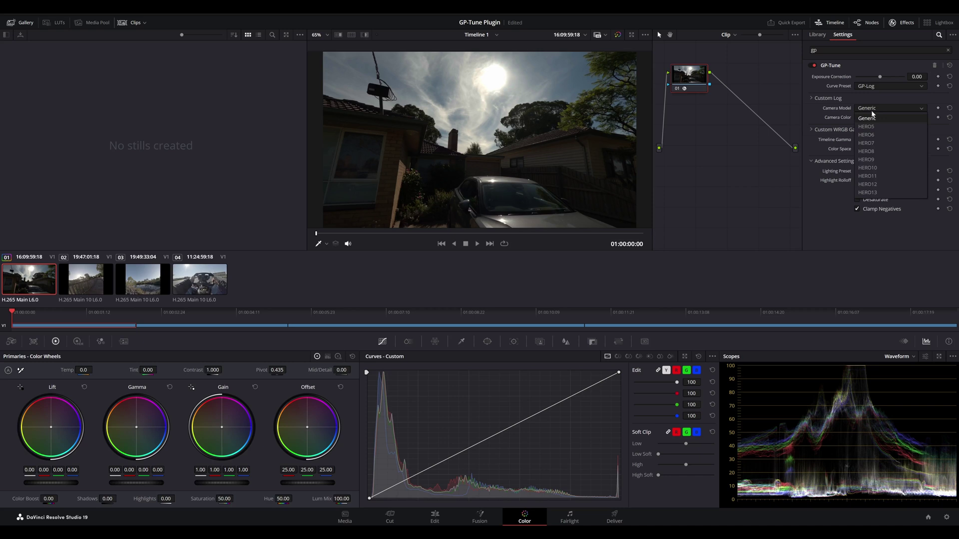
{"action": "left_click", "coordinate": [874, 194]}
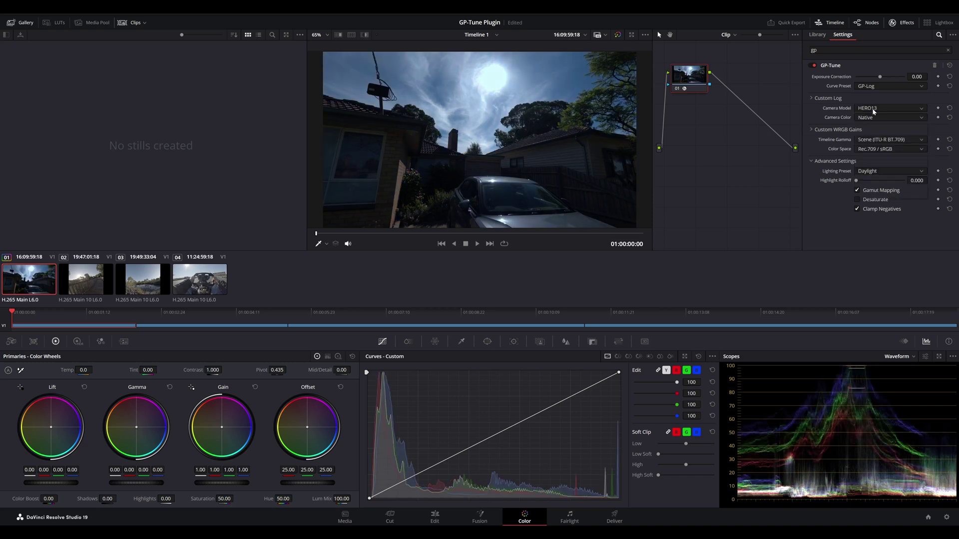
{"action": "left_click", "coordinate": [872, 108]}
{"action": "left_click", "coordinate": [874, 119]}
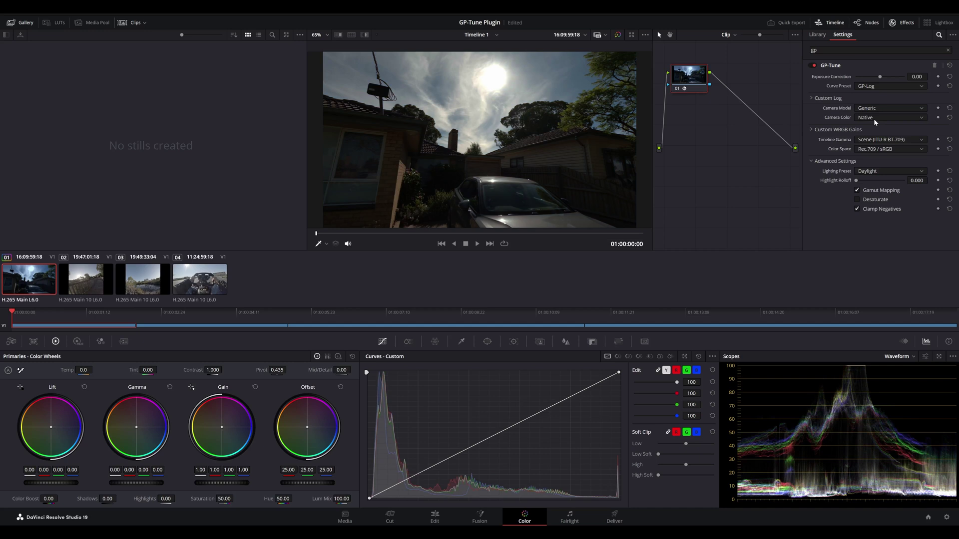
{"action": "left_click", "coordinate": [874, 118]}
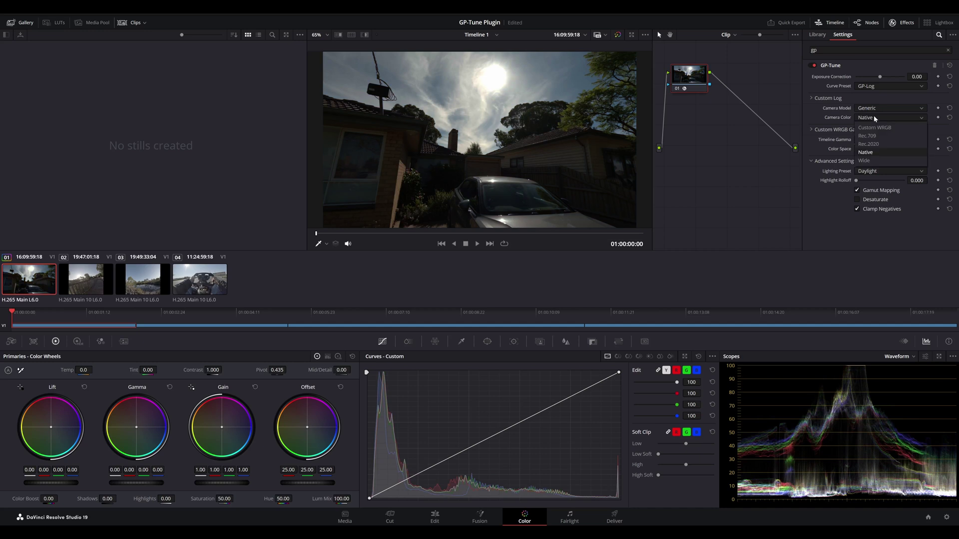
{"action": "left_click", "coordinate": [865, 160]}
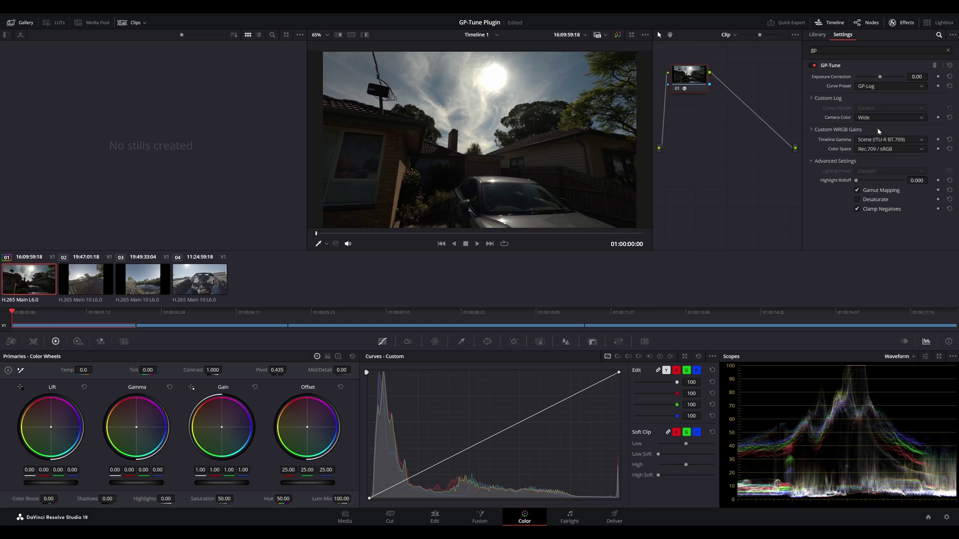
Step: Expand Custom WRGB Gains and set Camera Color to Custom WRGB
{"action": "left_click", "coordinate": [812, 131]}
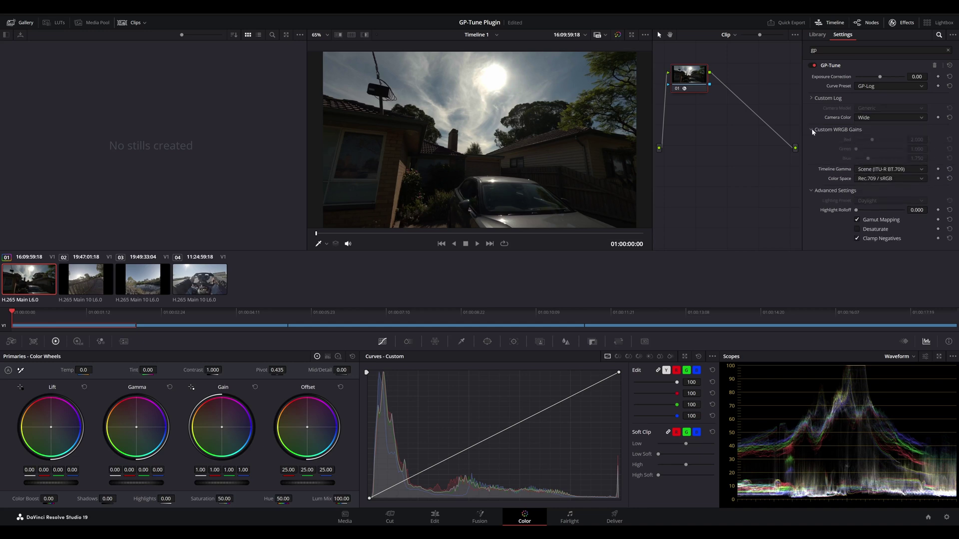
{"action": "left_click", "coordinate": [870, 119]}
{"action": "left_click", "coordinate": [872, 127]}
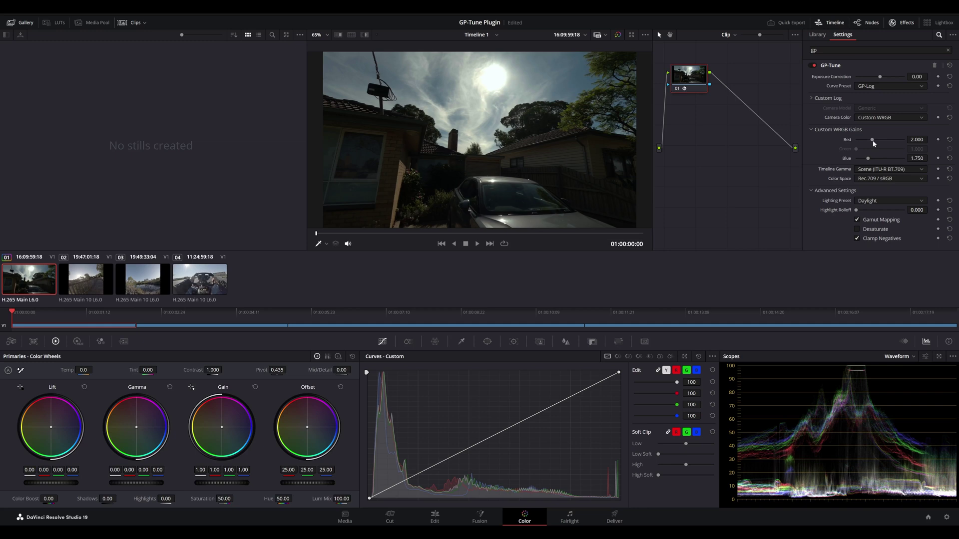
Step: Experiment with the red and blue gains, reset blue, then return Camera Color to Wide
{"action": "left_click_drag", "start_coordinate": [874, 144], "coordinate": [853, 151]}
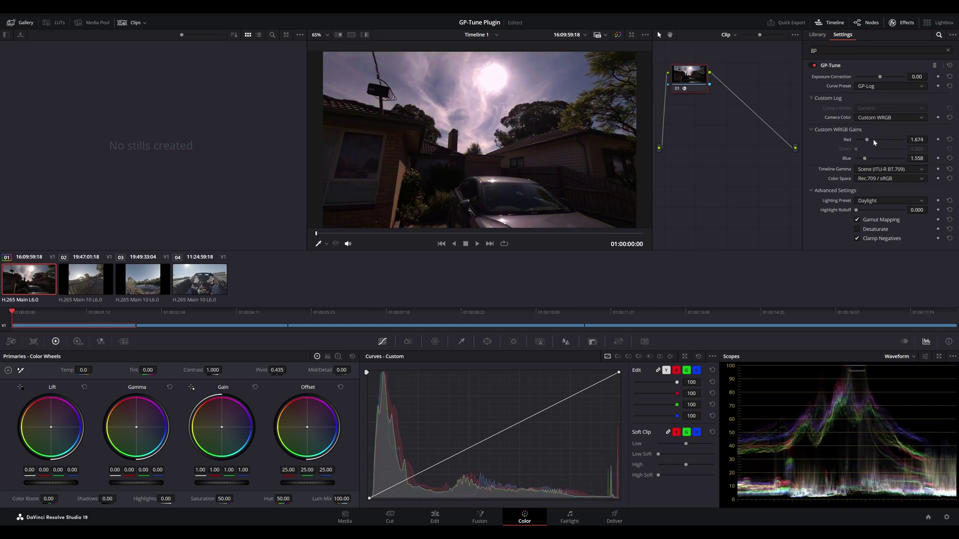
{"action": "key", "text": "ctrl+z"}
{"action": "key", "text": "ctrl+z"}
{"action": "key", "text": "ctrl+z"}
{"action": "key", "text": "ctrl+z"}
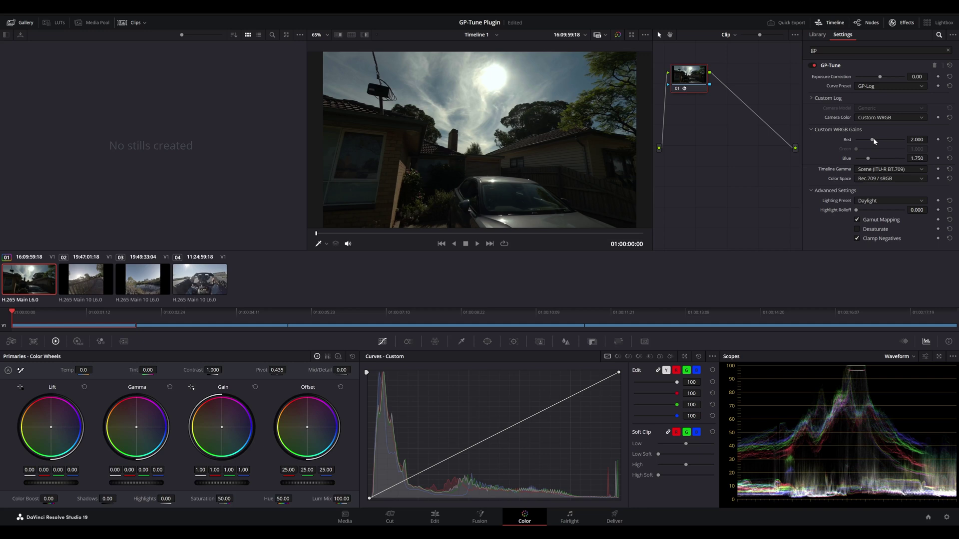
{"action": "left_click_drag", "start_coordinate": [873, 141], "coordinate": [864, 161]}
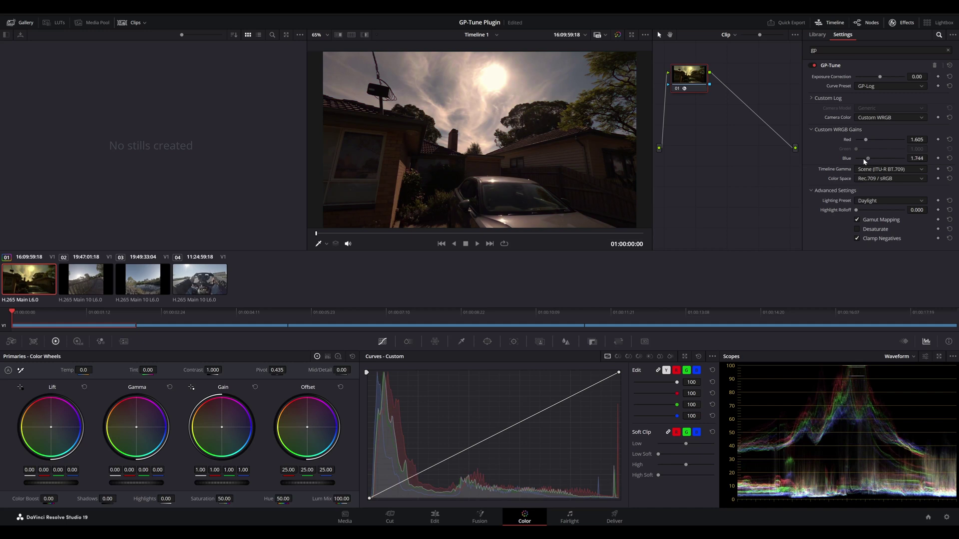
{"action": "left_click", "coordinate": [949, 158]}
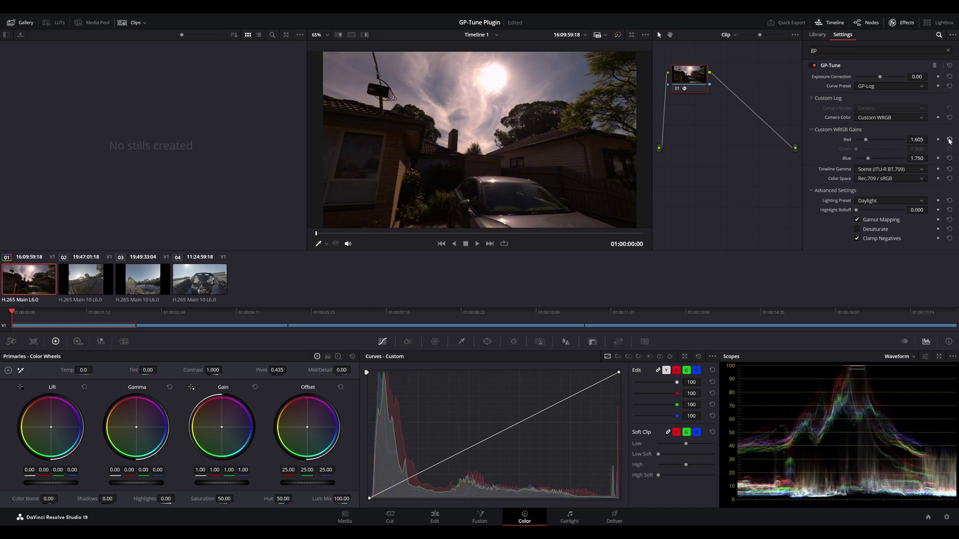
{"action": "left_click", "coordinate": [883, 118]}
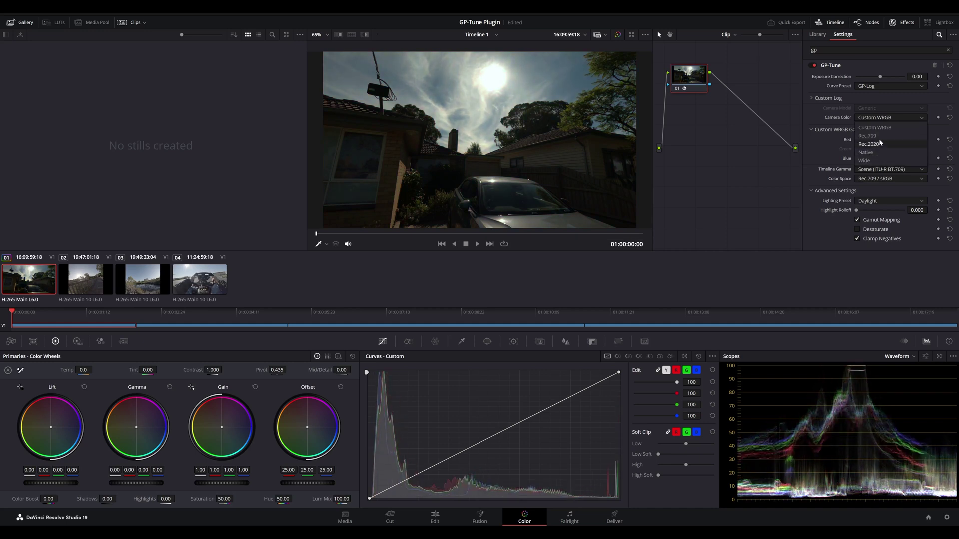
{"action": "left_click", "coordinate": [875, 161]}
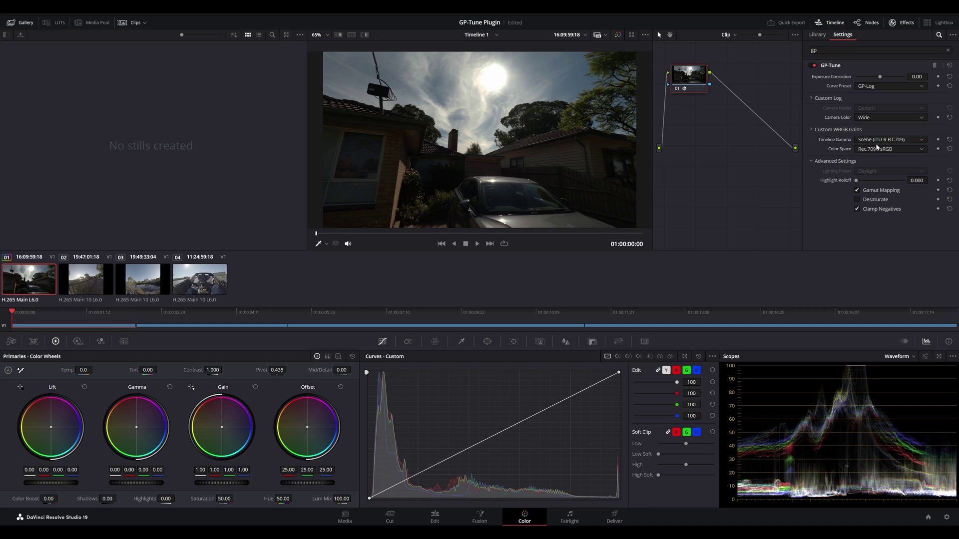
{"action": "left_click", "coordinate": [877, 146]}
{"action": "left_click", "coordinate": [873, 143]}
{"action": "left_click", "coordinate": [897, 150]}
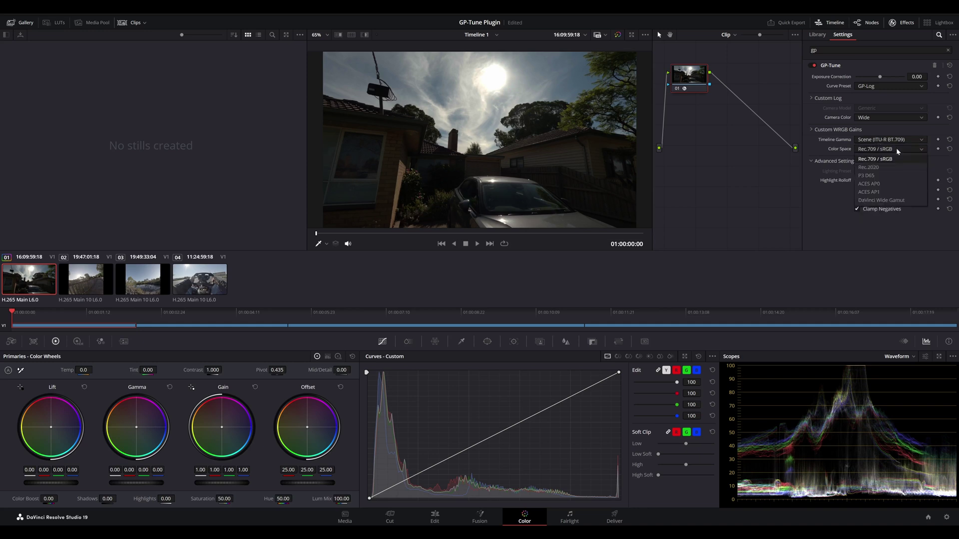
{"action": "left_click", "coordinate": [875, 159]}
{"action": "left_click", "coordinate": [835, 161]}
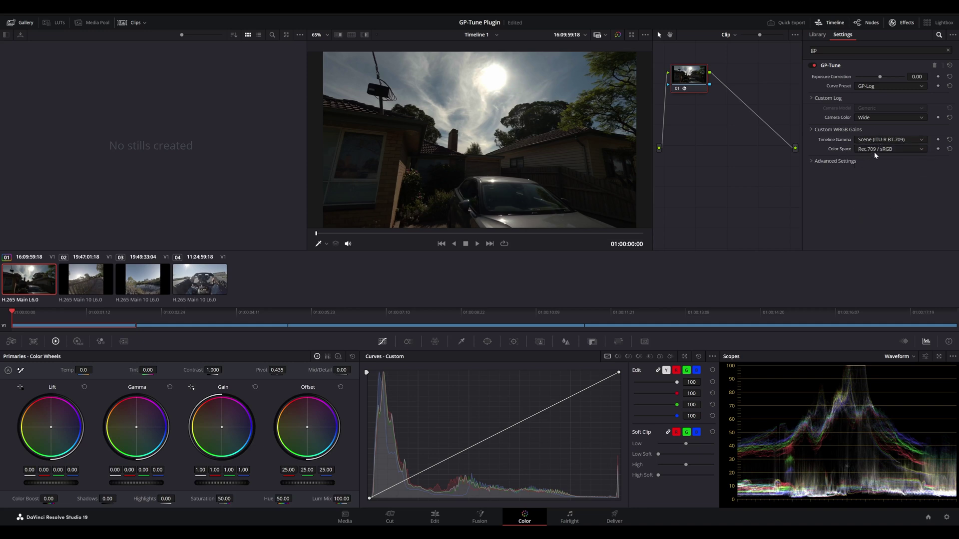
{"action": "left_click", "coordinate": [812, 161]}
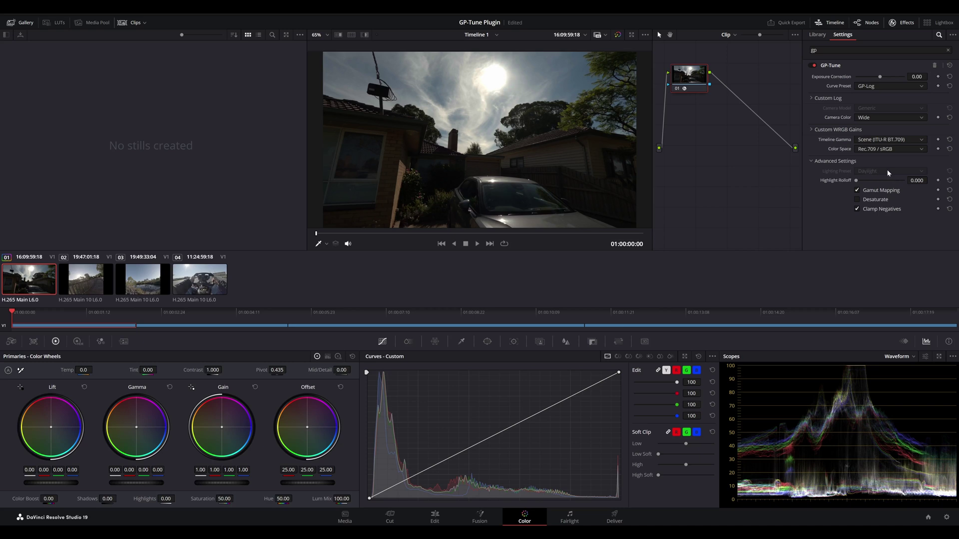
{"action": "mouse_move", "coordinate": [856, 180]}
{"action": "left_mouse_down"}
{"action": "mouse_move", "coordinate": [935, 185]}
{"action": "mouse_move", "coordinate": [846, 185]}
{"action": "left_mouse_up"}
Step: Turn Gamut Mapping off, try Desaturate, save the project, and enable Clamp Negatives
{"action": "left_click", "coordinate": [896, 192]}
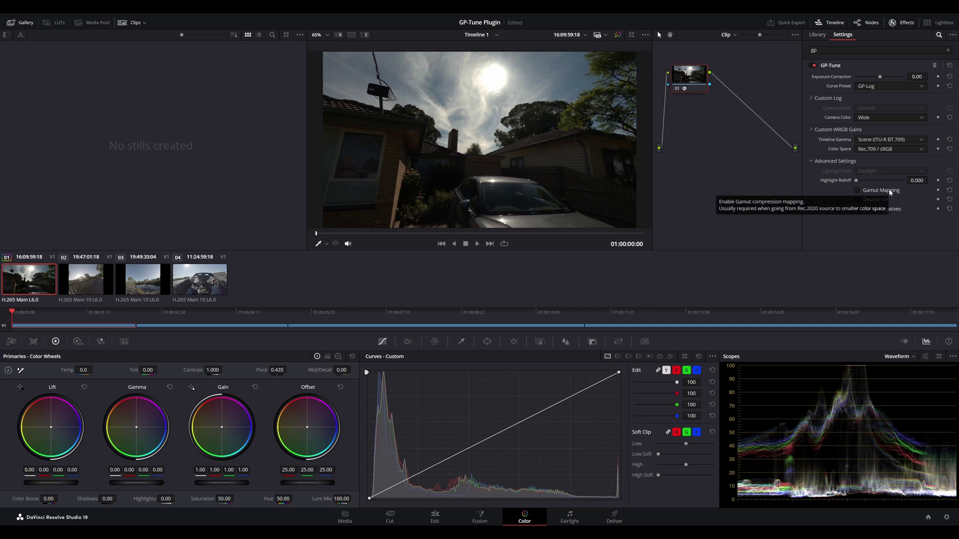
{"action": "left_click", "coordinate": [890, 192]}
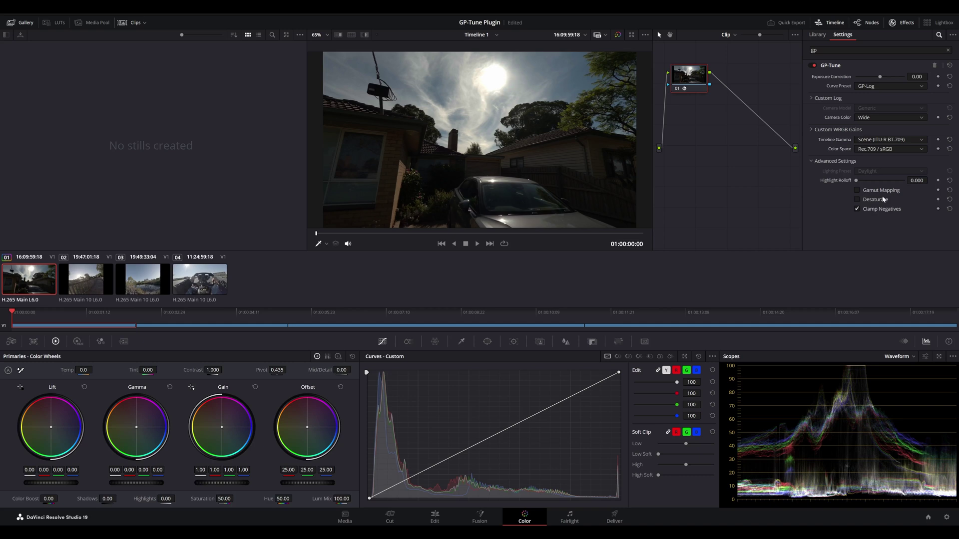
{"action": "left_click", "coordinate": [879, 201]}
{"action": "key", "text": "ctrl+s"}
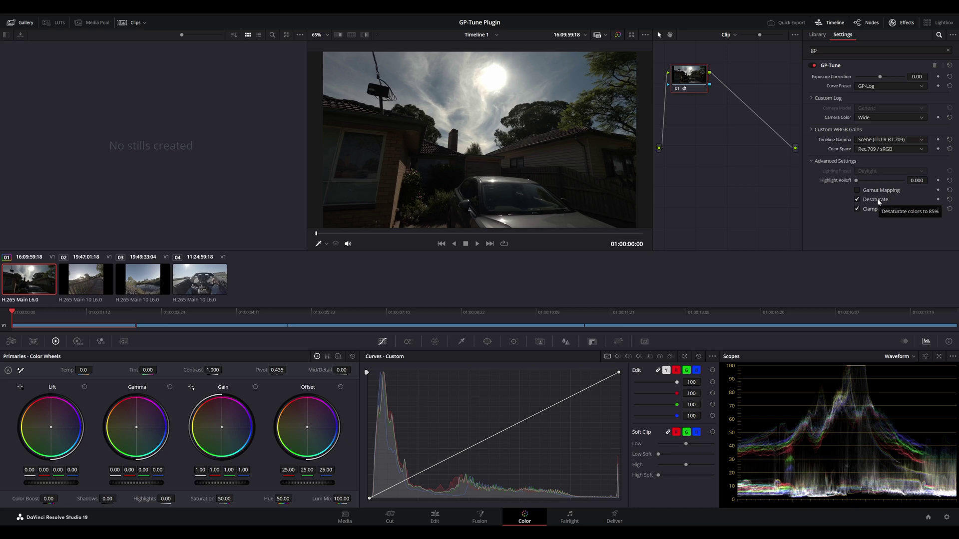
{"action": "left_click", "coordinate": [879, 201]}
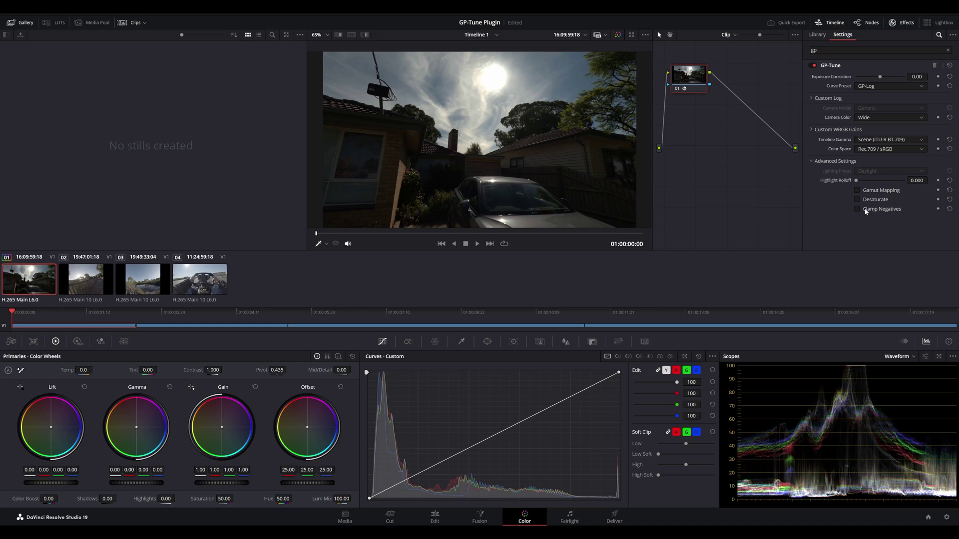
{"action": "left_click", "coordinate": [866, 210]}
Step: Bypass node 01's GP-Tune with Ctrl+D to compare against the ungraded clip
{"action": "key", "text": "ctrl+d"}
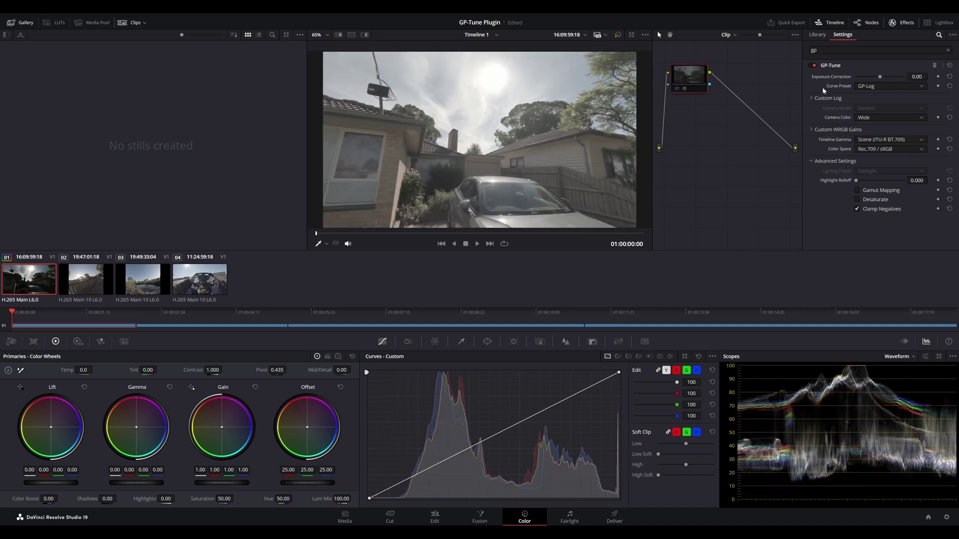
{"action": "key", "text": "ctrl+d"}
{"action": "key", "text": "ctrl+d"}
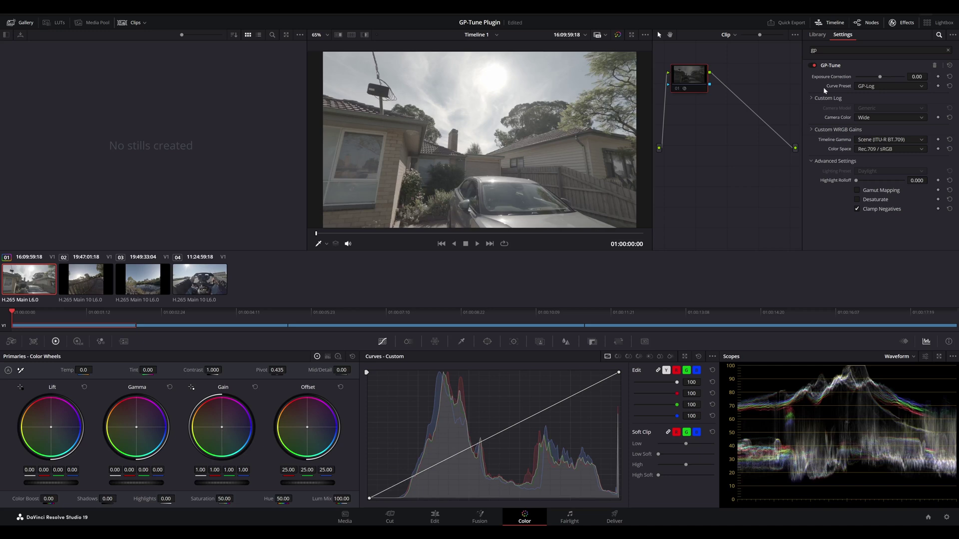
{"action": "key", "text": "ctrl+d"}
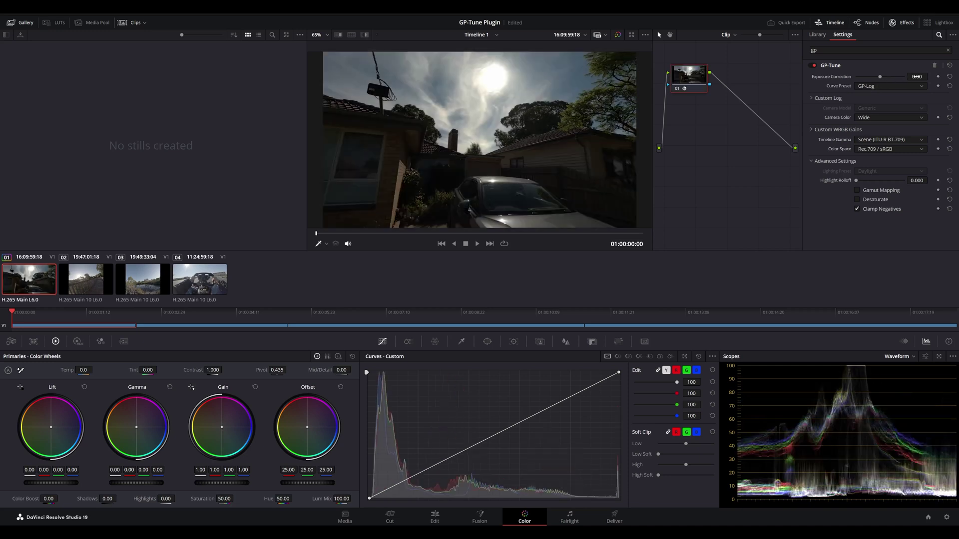
Step: Enter 1.50 as GP-Tune's Exposure Correction value
{"action": "left_click", "coordinate": [916, 76]}
{"action": "type", "text": "1"}
{"action": "key", "text": "Return"}
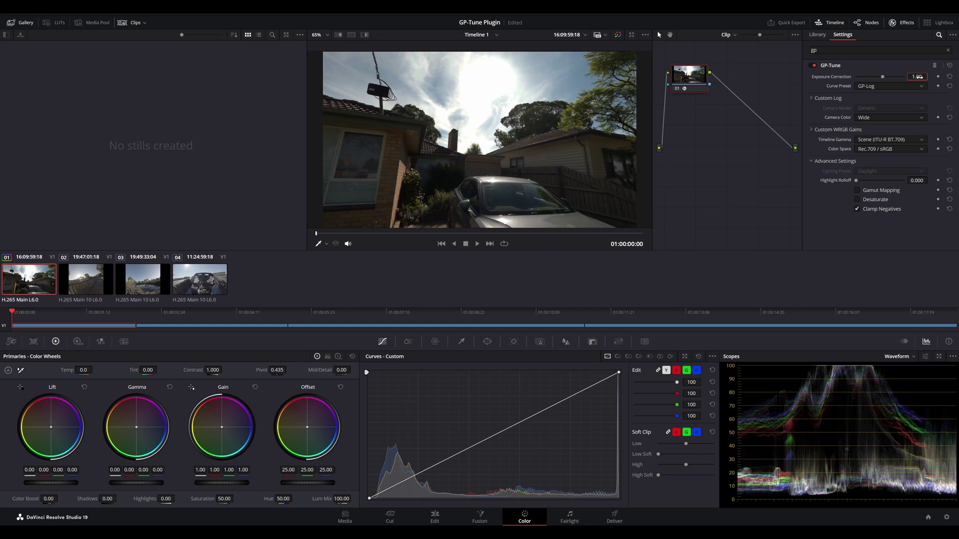
{"action": "key", "text": "Return"}
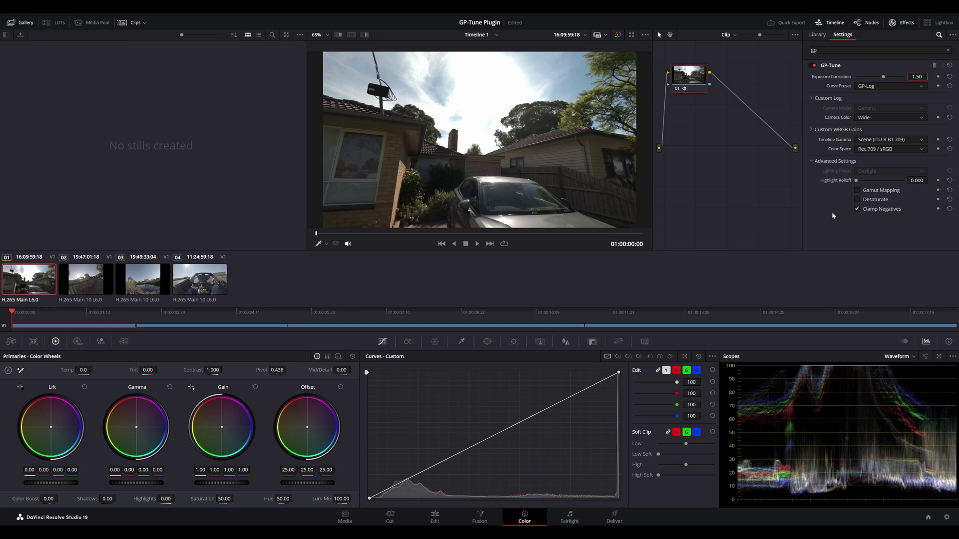
Step: Raise GP-Tune's Highlight Rolloff to 0.116
{"action": "left_click", "coordinate": [797, 213]}
{"action": "mouse_move", "coordinate": [858, 183]}
{"action": "left_mouse_down"}
{"action": "mouse_move", "coordinate": [912, 187]}
{"action": "mouse_move", "coordinate": [855, 189]}
{"action": "mouse_move", "coordinate": [861, 195]}
{"action": "left_mouse_up"}
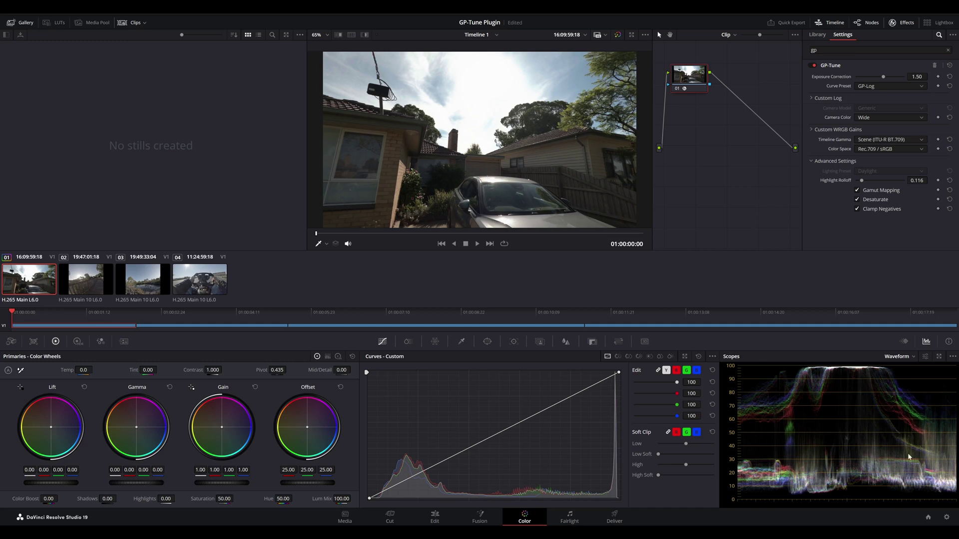
Step: Switch colour science to DaVinci YRGB Color Managed with HDR processing and automatic colour management off
{"action": "left_click", "coordinate": [946, 517]}
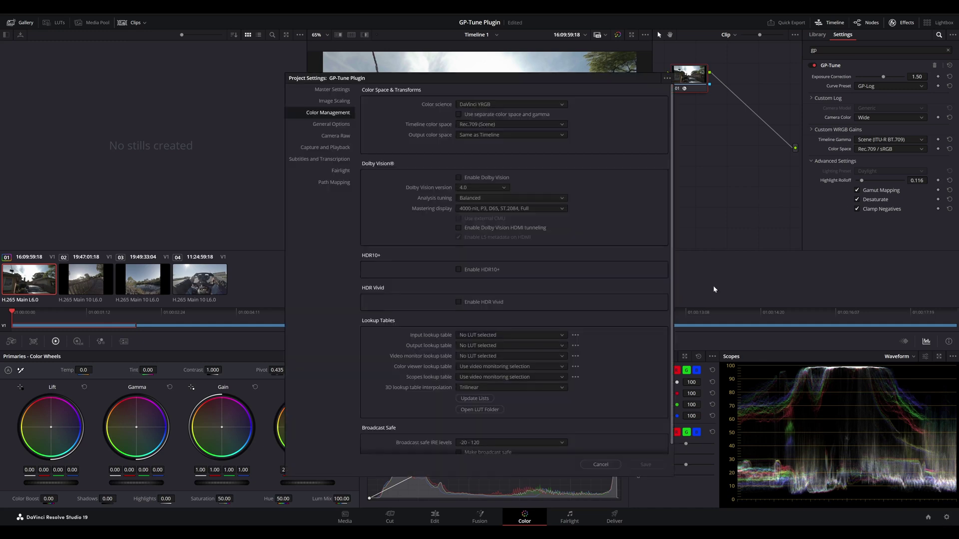
{"action": "left_click", "coordinate": [489, 107]}
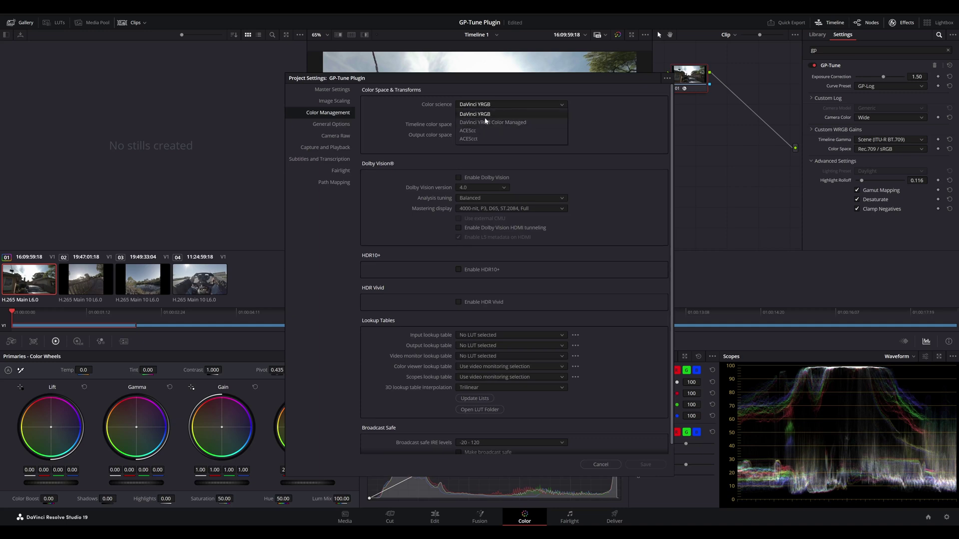
{"action": "left_click", "coordinate": [497, 123]}
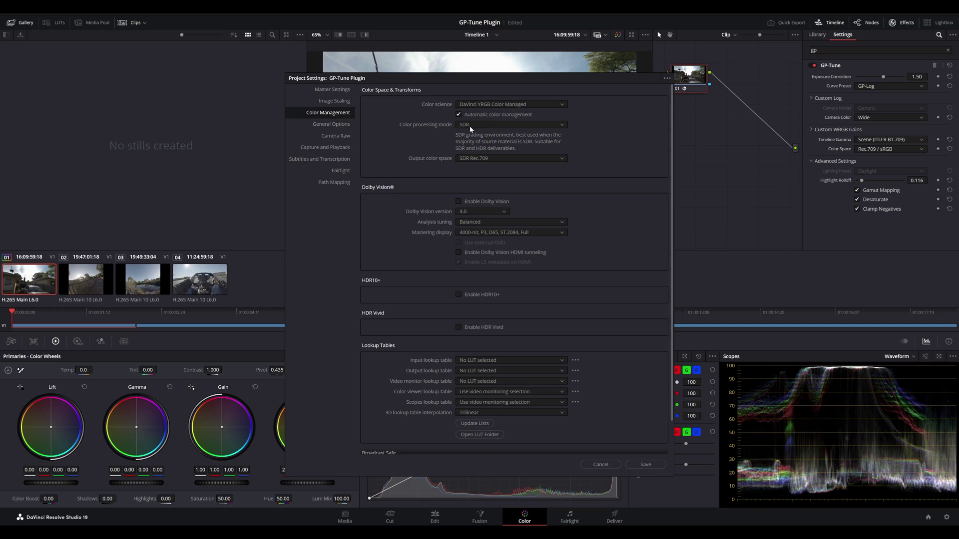
{"action": "left_click", "coordinate": [486, 124]}
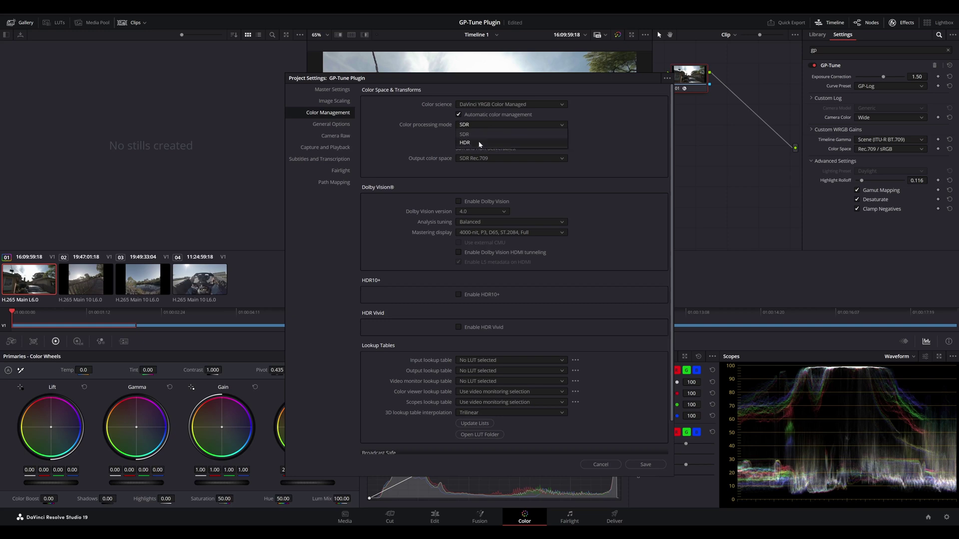
{"action": "left_click", "coordinate": [479, 142]}
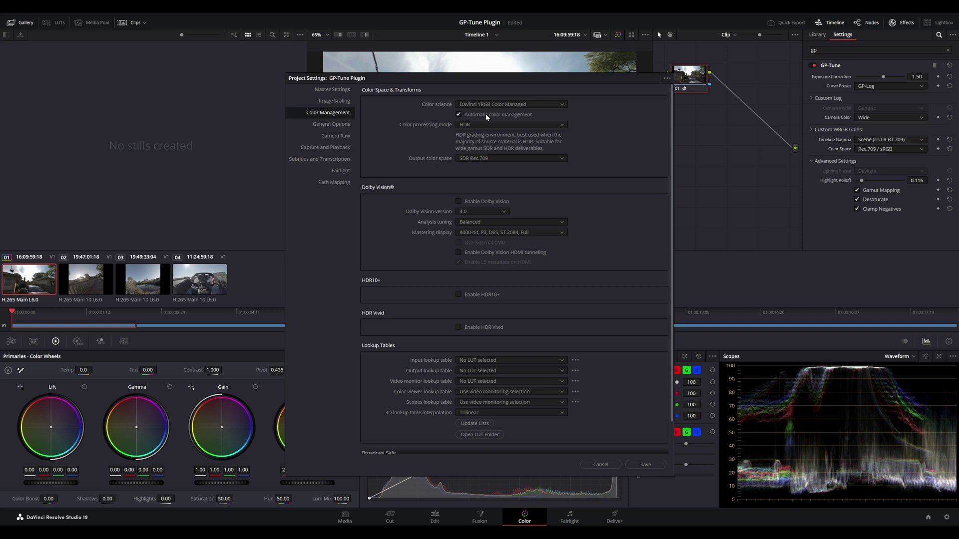
{"action": "left_click", "coordinate": [487, 116]}
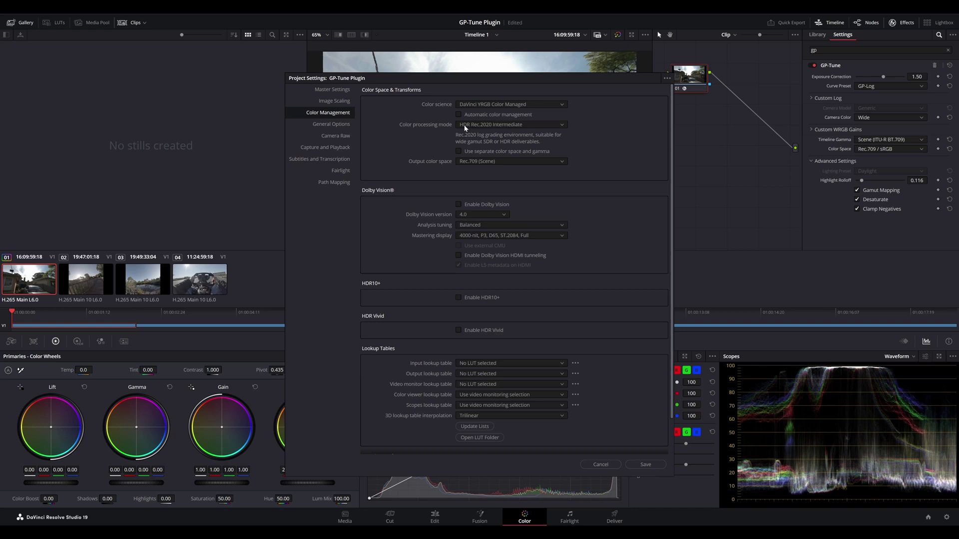
{"action": "left_click", "coordinate": [505, 124]}
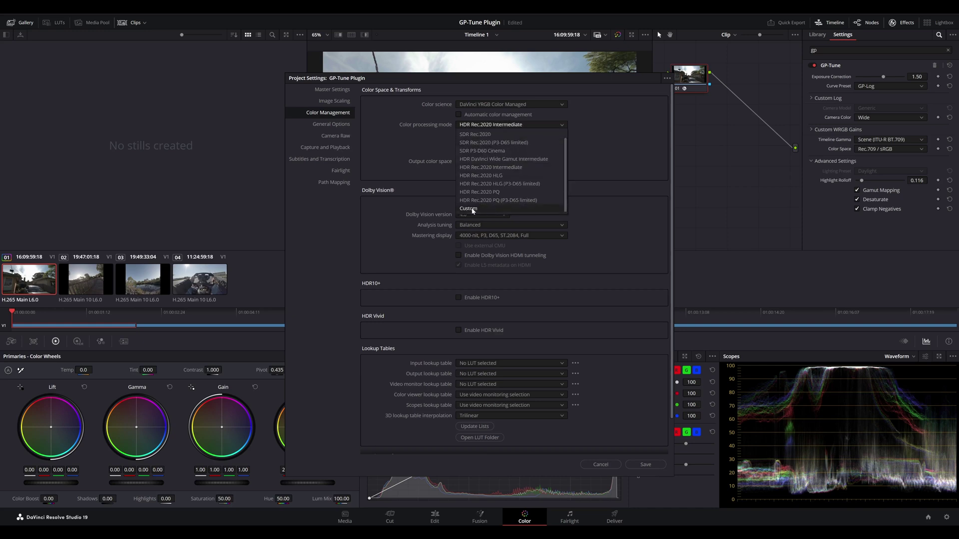
Step: Choose Custom colour processing with Input DRT None and save the project settings
{"action": "left_click", "coordinate": [473, 209]}
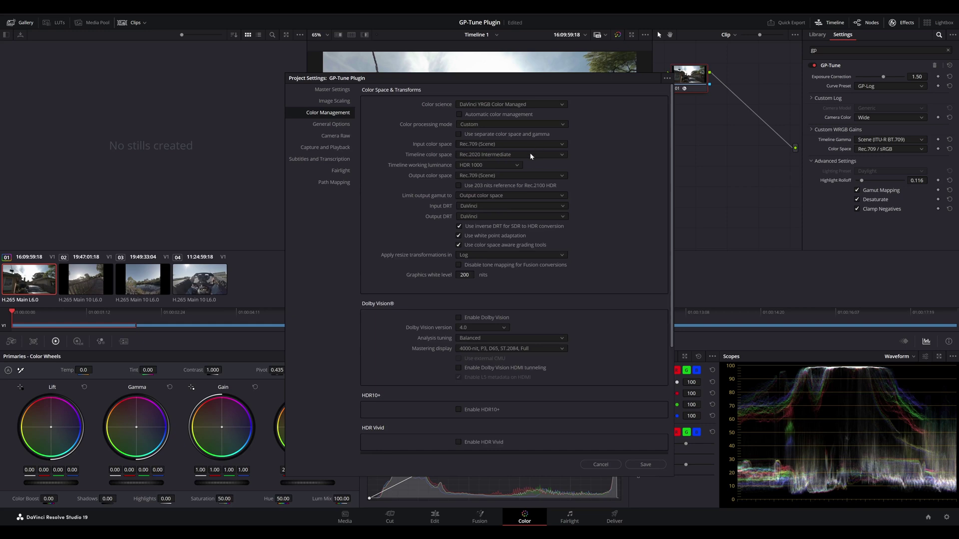
{"action": "left_click", "coordinate": [478, 207]}
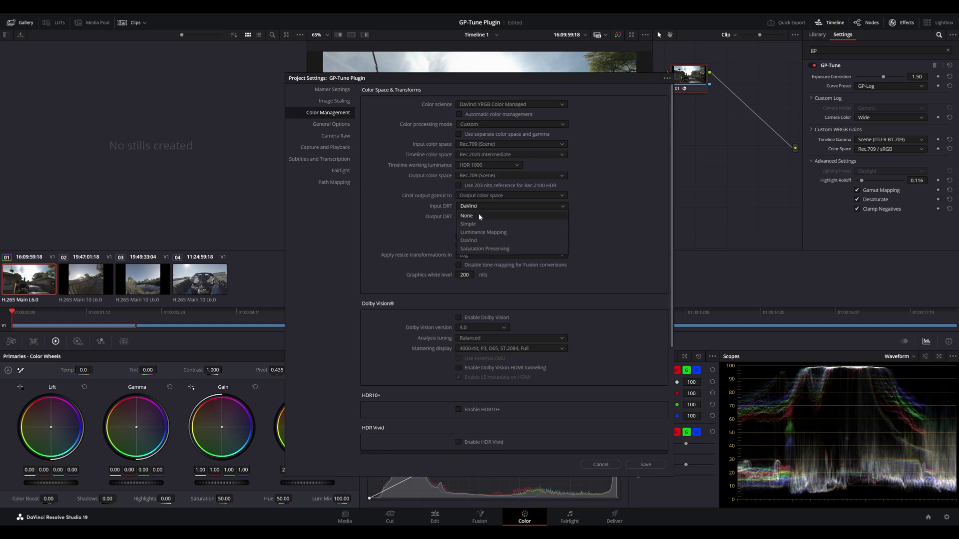
{"action": "left_click", "coordinate": [478, 215]}
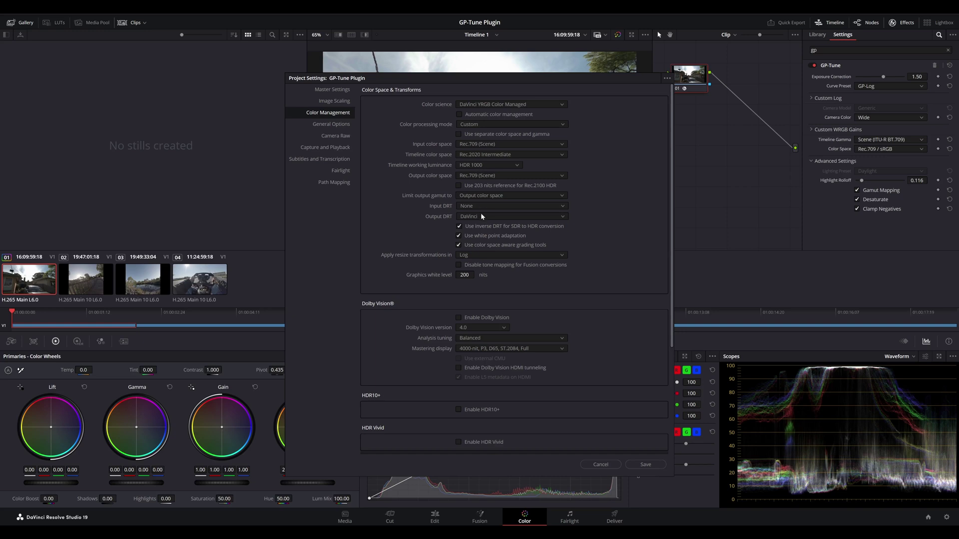
{"action": "left_click", "coordinate": [645, 464]}
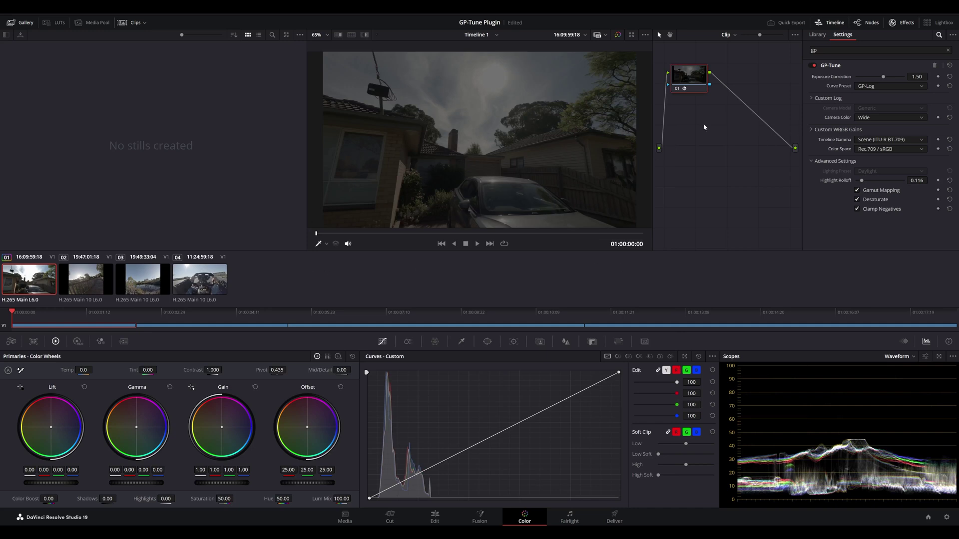
Step: Set the first GoPro clip's Input Color Space to Same as Timeline
{"action": "right_click", "coordinate": [37, 280]}
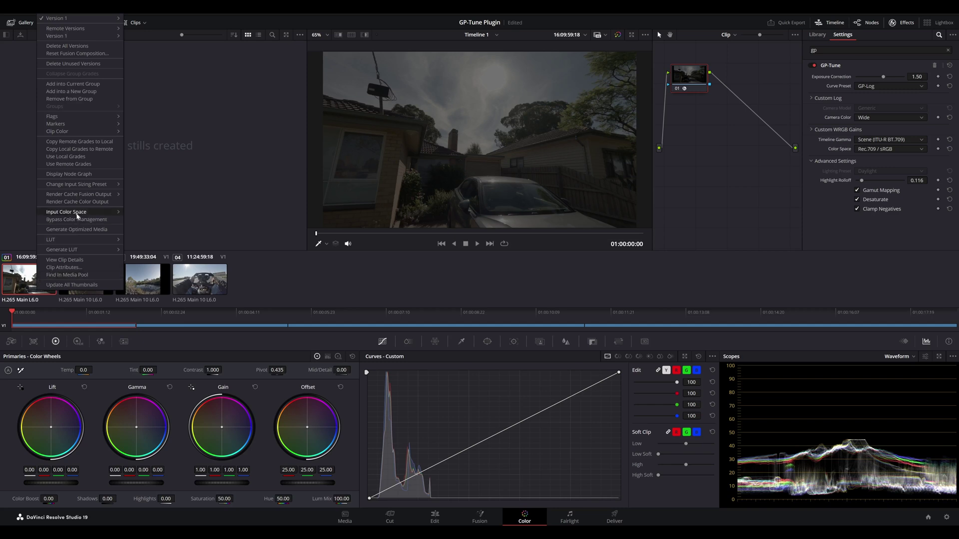
{"action": "mouse_move", "coordinate": [78, 215]}
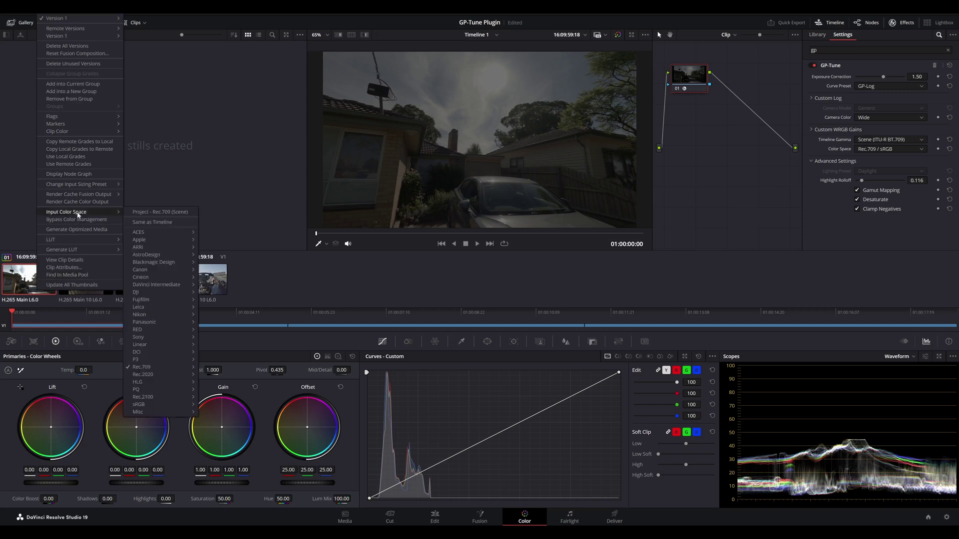
{"action": "left_click", "coordinate": [158, 226]}
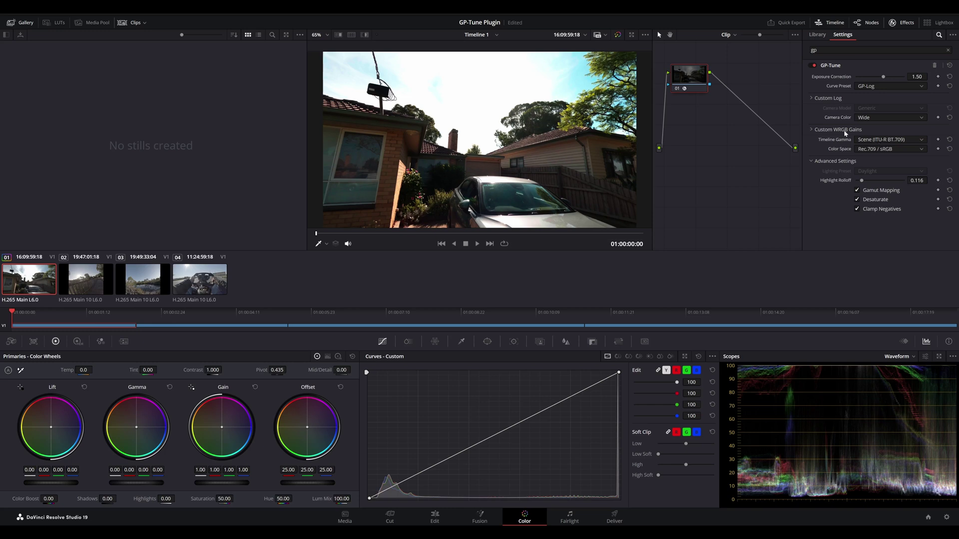
Step: Switch GP-Tune's colour space to DaVinci Wide Gamut, then to Rec.2020
{"action": "left_click", "coordinate": [876, 149]}
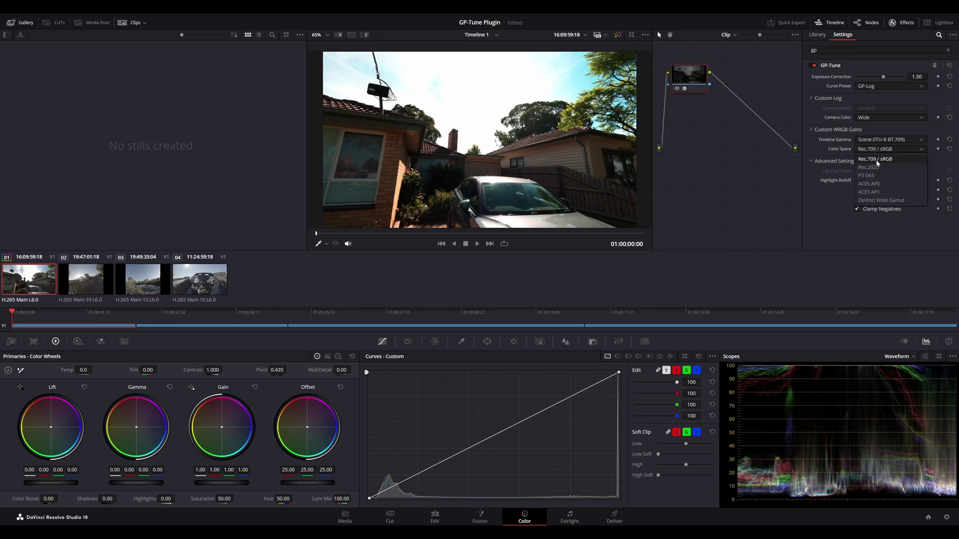
{"action": "left_click", "coordinate": [878, 200]}
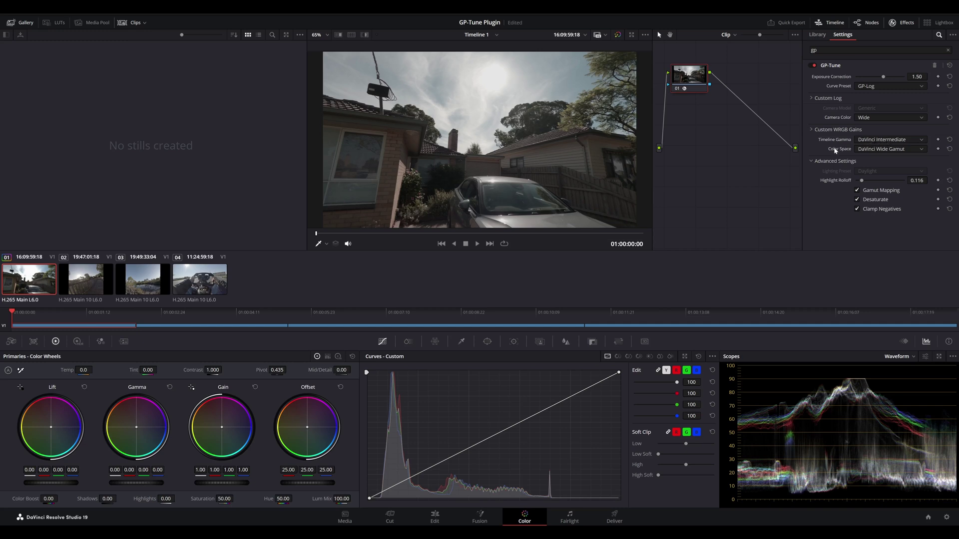
{"action": "left_click", "coordinate": [875, 151]}
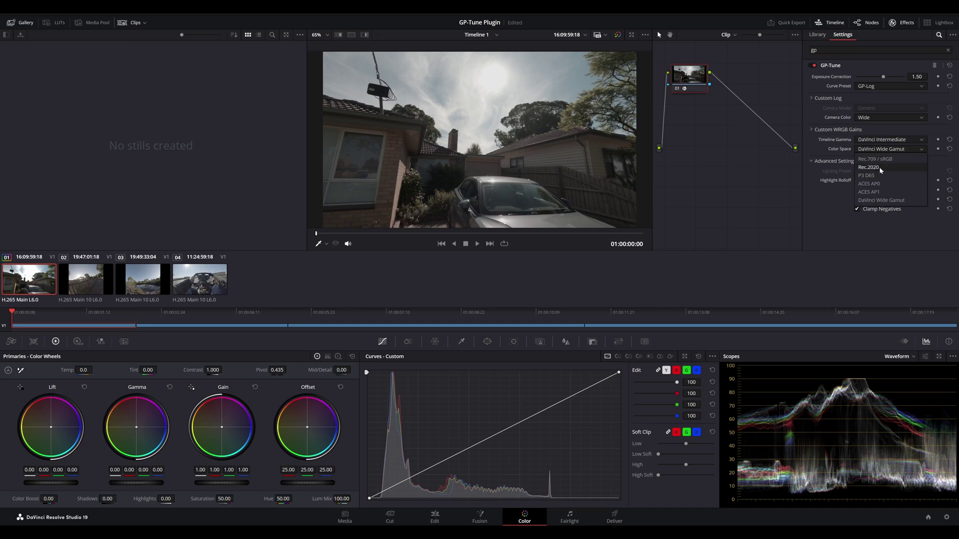
{"action": "left_click", "coordinate": [879, 166]}
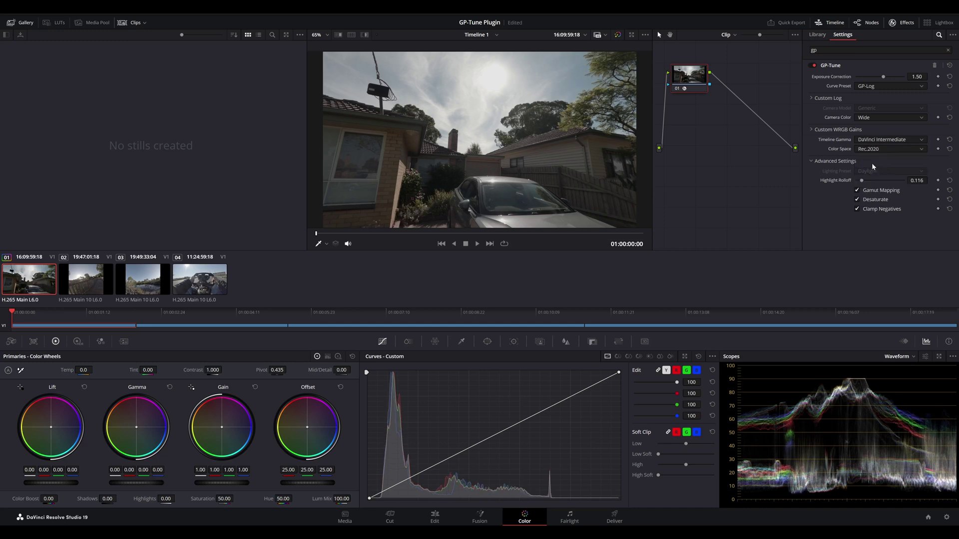
Step: Reset Highlight Rolloff to 0.000 and Desaturate to off, then move to clip 02
{"action": "left_click", "coordinate": [950, 181]}
{"action": "left_click", "coordinate": [948, 200]}
{"action": "left_click", "coordinate": [272, 322]}
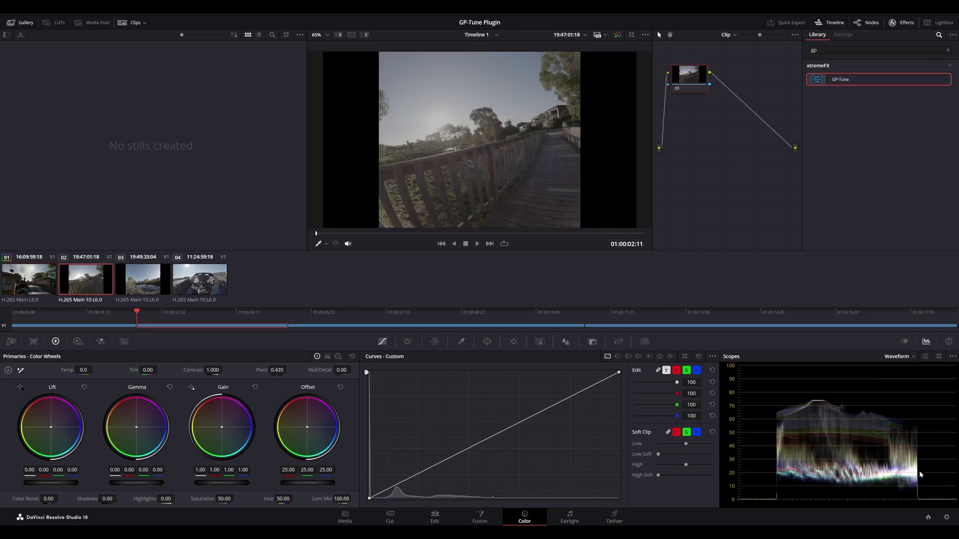
Step: Set colour science to ACEScct, ACES 1.3, Rec.709 output transform with gamut compression, and save
{"action": "left_click", "coordinate": [946, 518]}
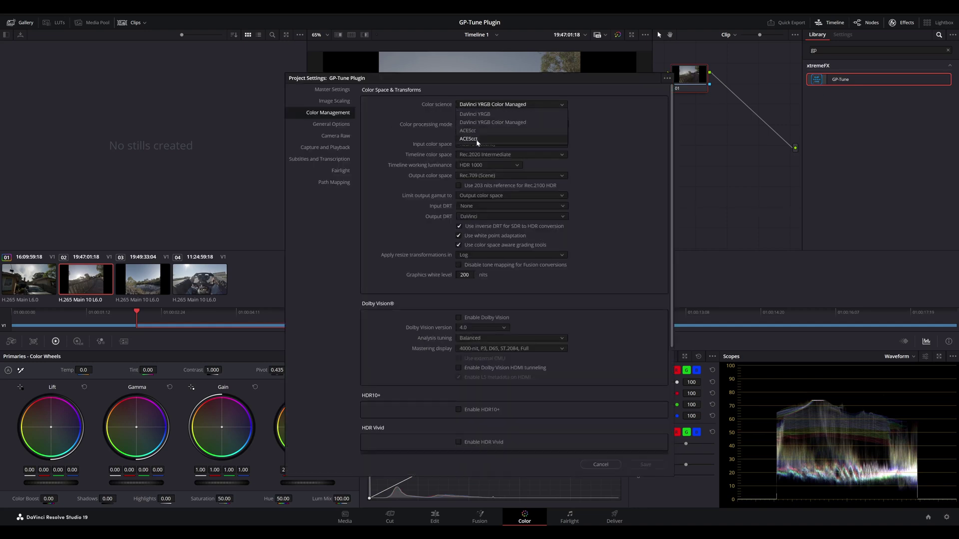
{"action": "left_click", "coordinate": [474, 139]}
{"action": "left_click", "coordinate": [484, 115]}
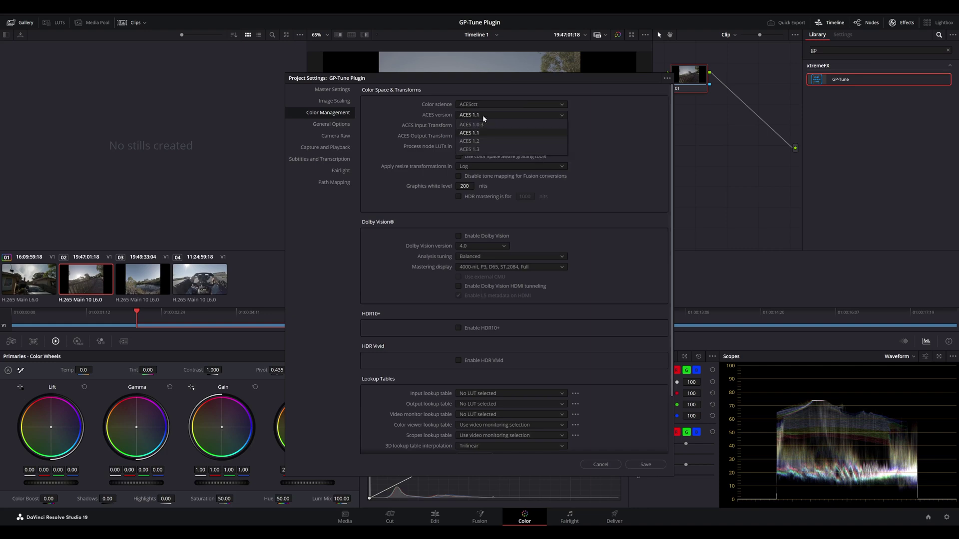
{"action": "left_click", "coordinate": [484, 149]}
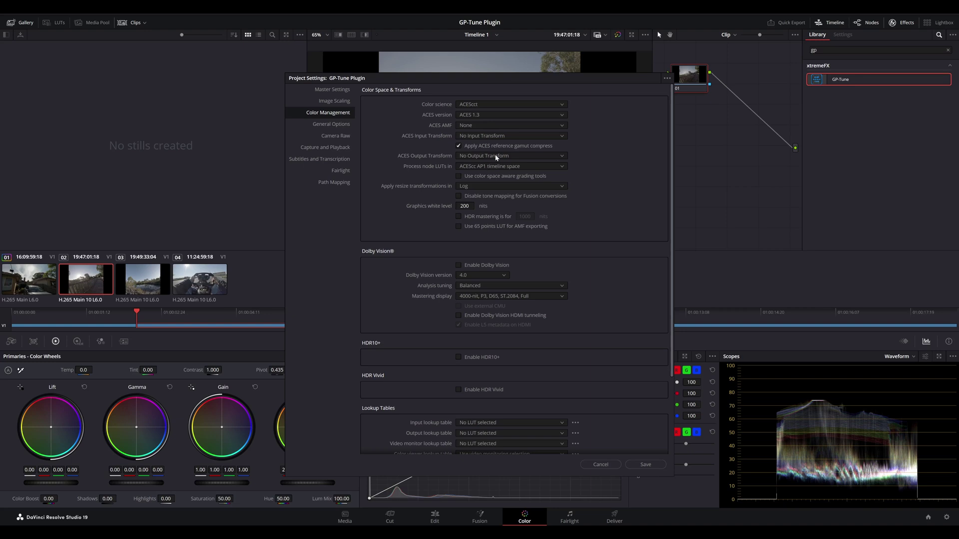
{"action": "left_click", "coordinate": [496, 158]}
{"action": "left_click", "coordinate": [463, 243]}
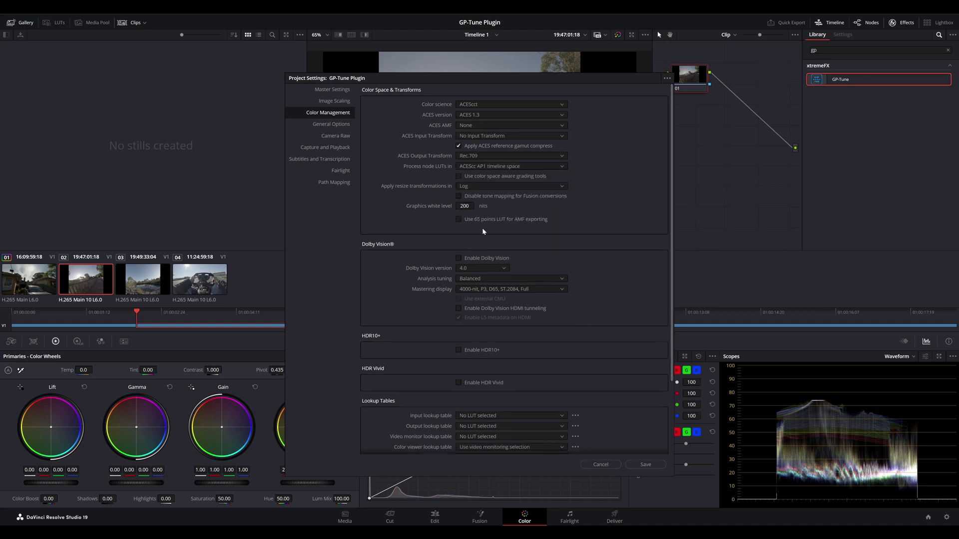
{"action": "left_click", "coordinate": [459, 145]}
{"action": "left_click", "coordinate": [644, 464]}
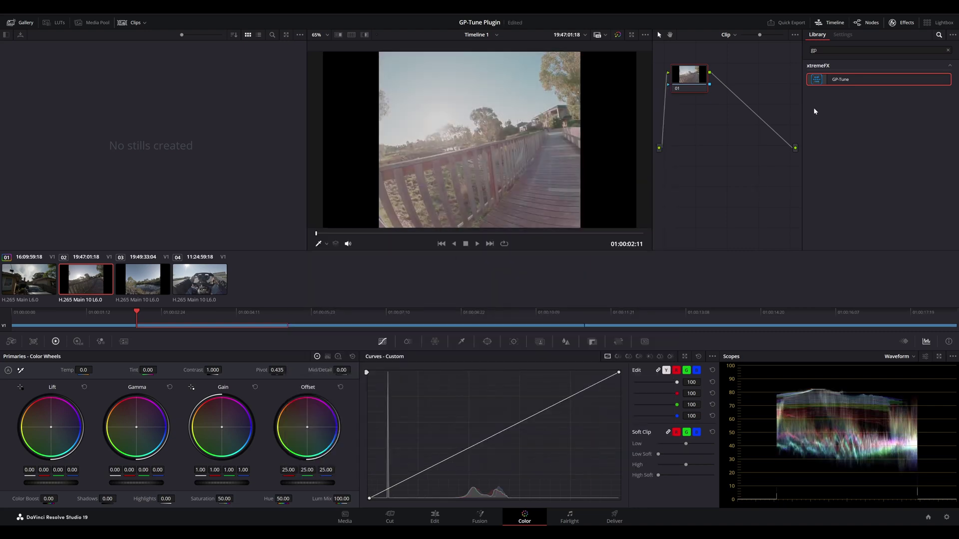
Step: Apply GP-Tune to clip 02's node with the GP-Log curve preset and exposure 2.00
{"action": "left_click_drag", "start_coordinate": [830, 78], "coordinate": [689, 75]}
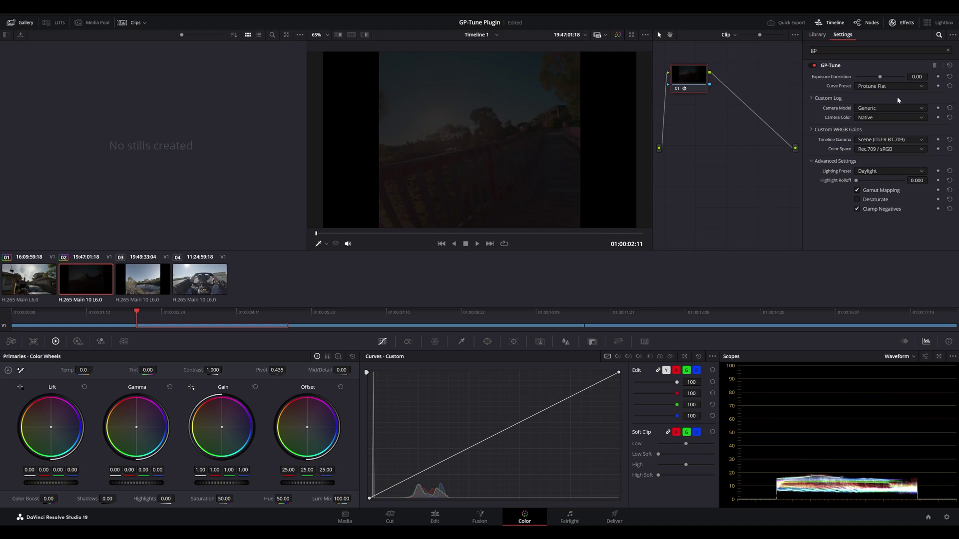
{"action": "left_click", "coordinate": [875, 85]}
{"action": "left_click", "coordinate": [878, 127]}
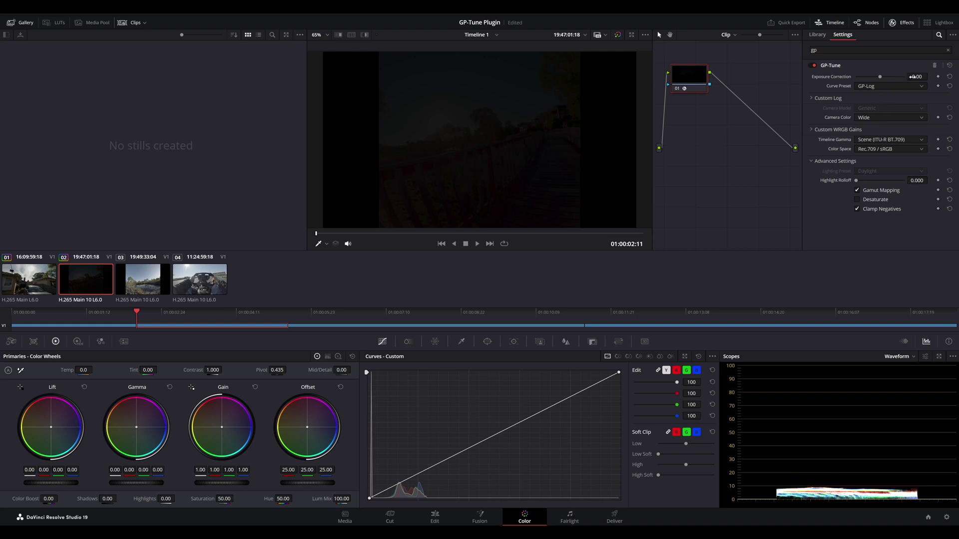
{"action": "left_click_drag", "start_coordinate": [912, 77], "coordinate": [927, 80]}
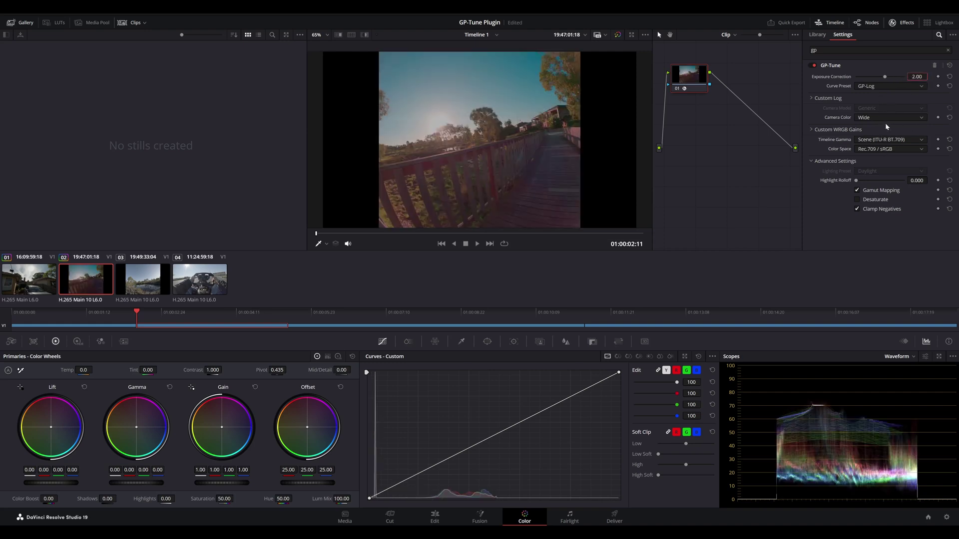
Step: Set GP-Tune's colour space to ACES AP0 and timeline gamma to ACEScct
{"action": "left_click", "coordinate": [895, 148]}
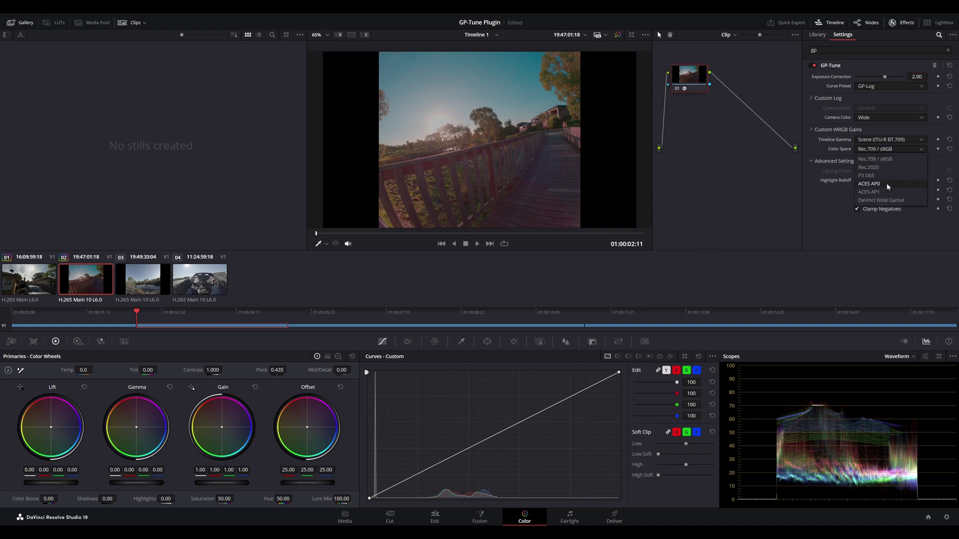
{"action": "left_click", "coordinate": [869, 184]}
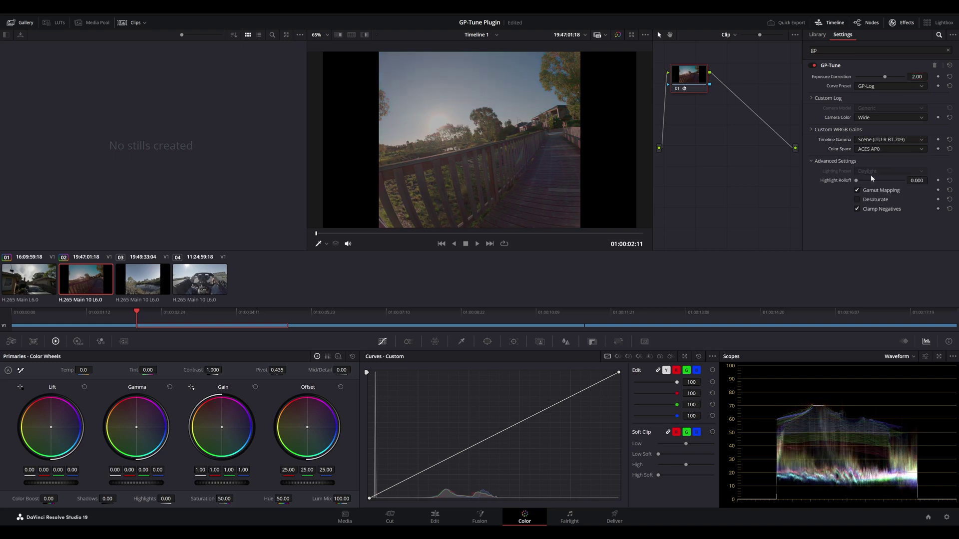
{"action": "left_click", "coordinate": [868, 141]}
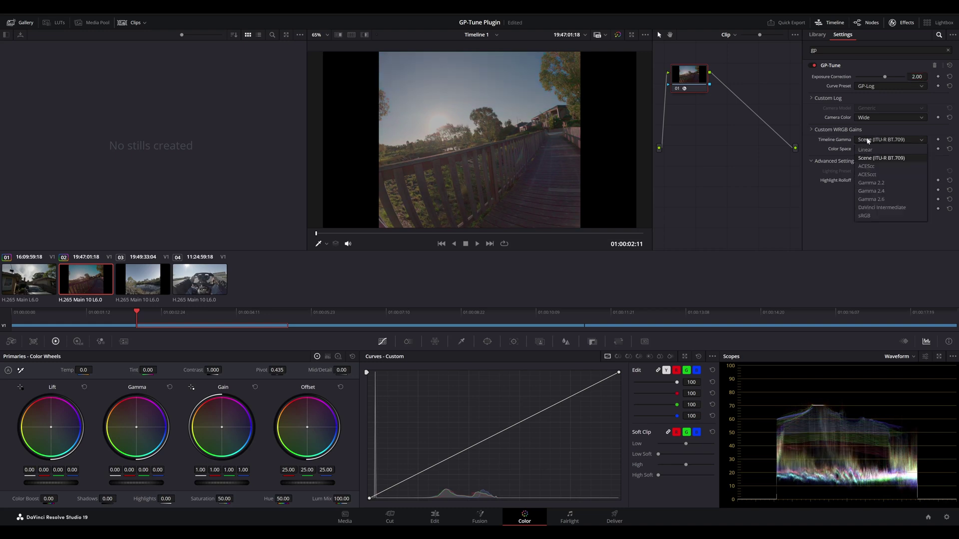
{"action": "left_click", "coordinate": [877, 175]}
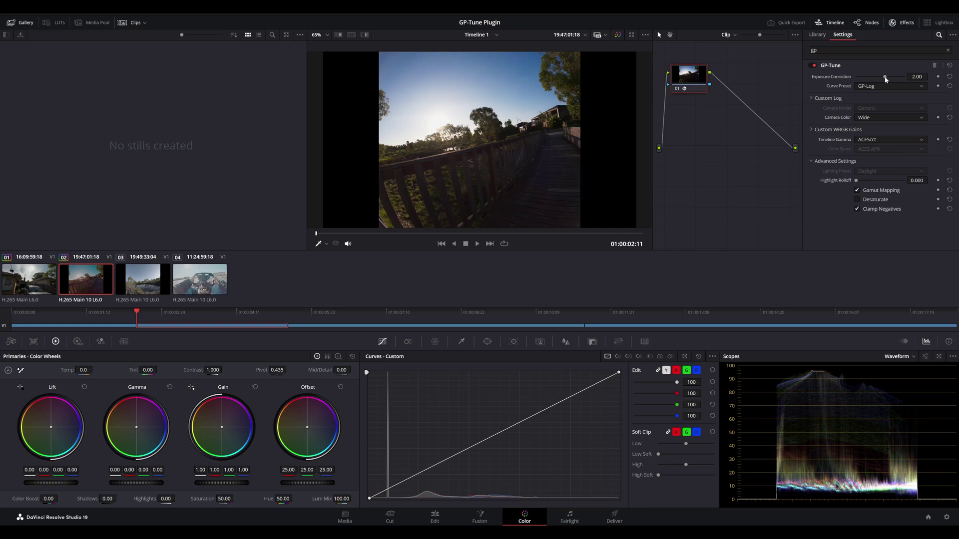
Step: Apply GP-Tune to kart clip 04's node and set its timeline gamma to ACEScct
{"action": "left_click", "coordinate": [194, 282]}
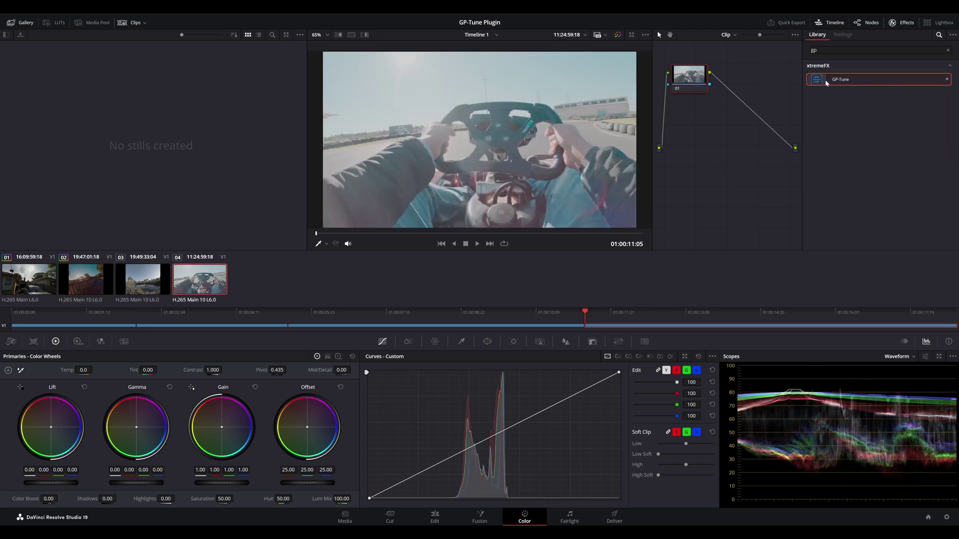
{"action": "left_click_drag", "start_coordinate": [826, 82], "coordinate": [690, 75]}
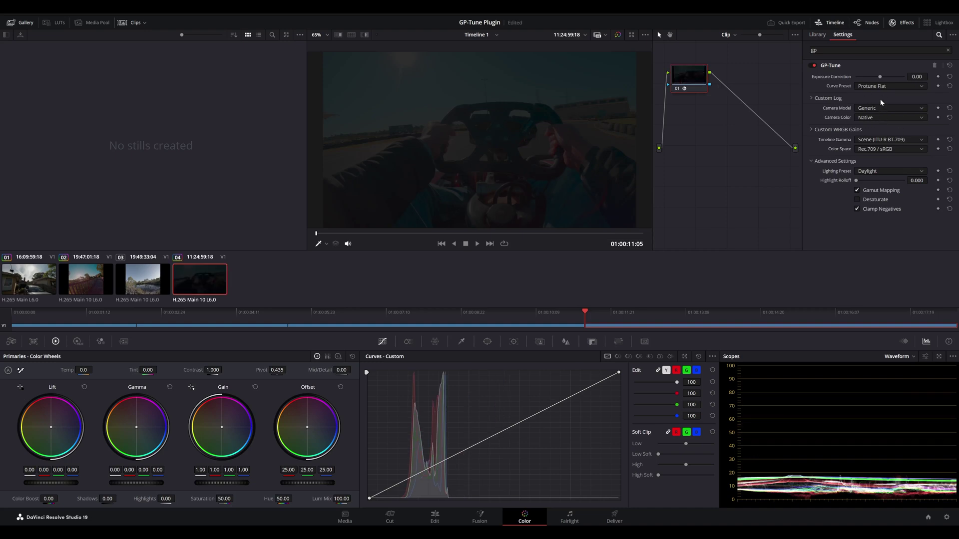
{"action": "left_click", "coordinate": [899, 140]}
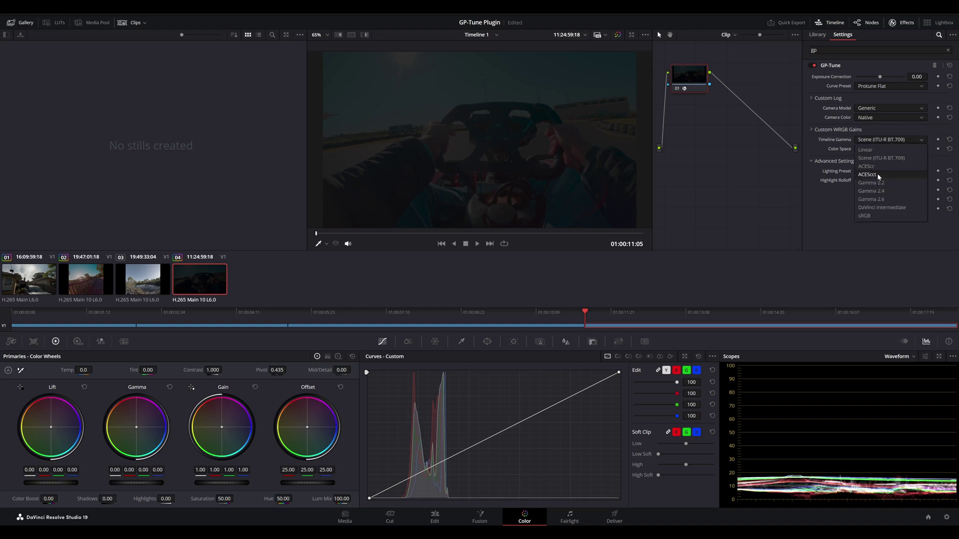
{"action": "left_click", "coordinate": [877, 173]}
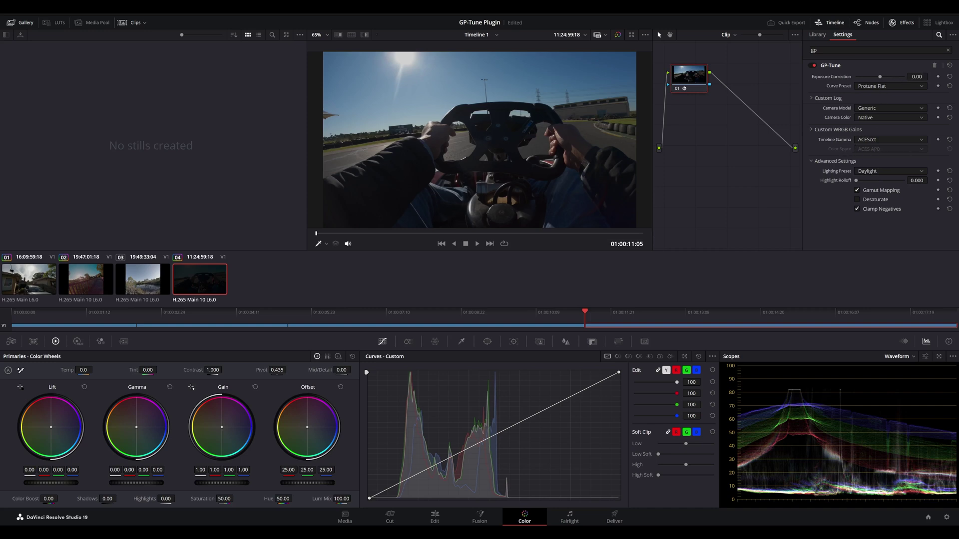
Step: Set GP-Tune's Exposure Correction to 2.00
{"action": "left_click", "coordinate": [917, 76]}
{"action": "type", "text": "2"}
{"action": "key", "text": "Return"}
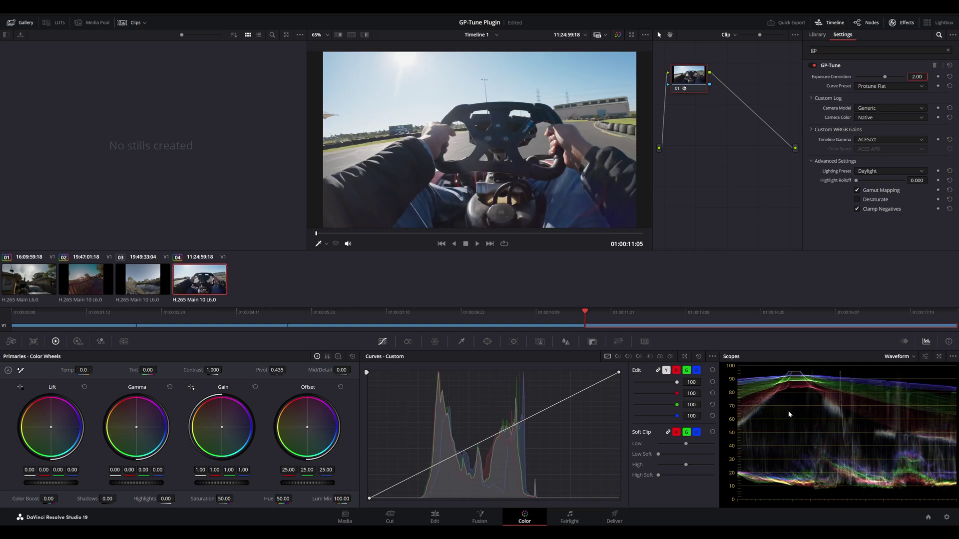
Step: Use Custom WRGB camera colour with red gain 1.674 and blue gain 2.116, then save
{"action": "left_click", "coordinate": [872, 118]}
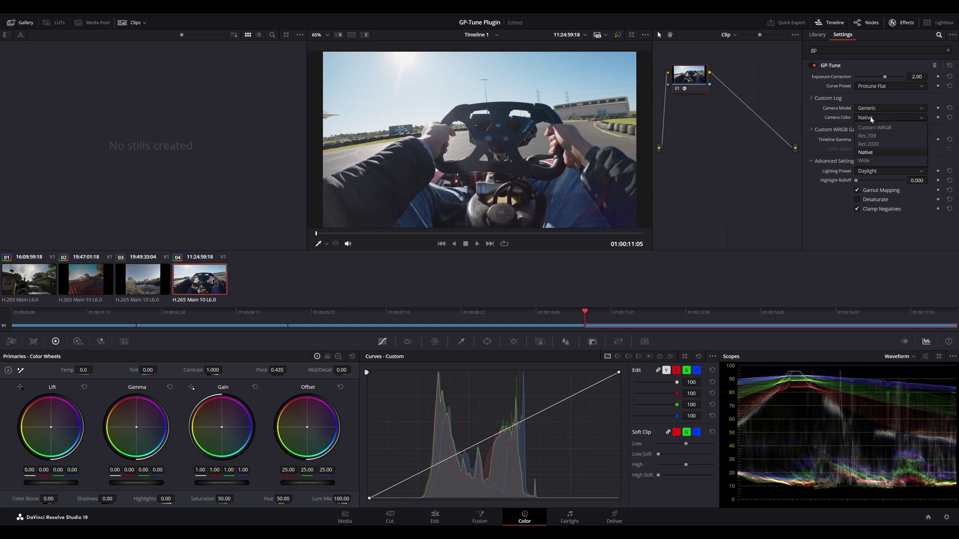
{"action": "left_click", "coordinate": [871, 152]}
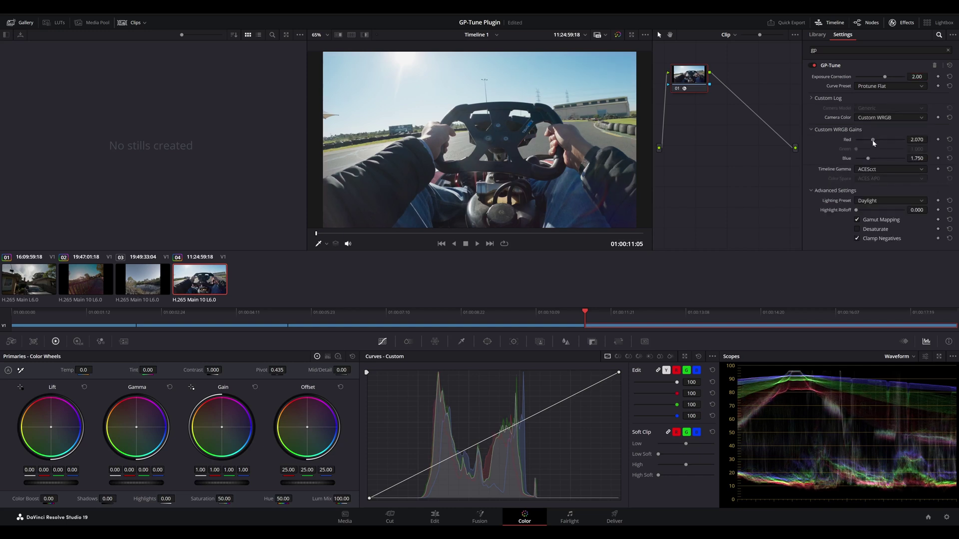
{"action": "left_click_drag", "start_coordinate": [873, 140], "coordinate": [874, 158]}
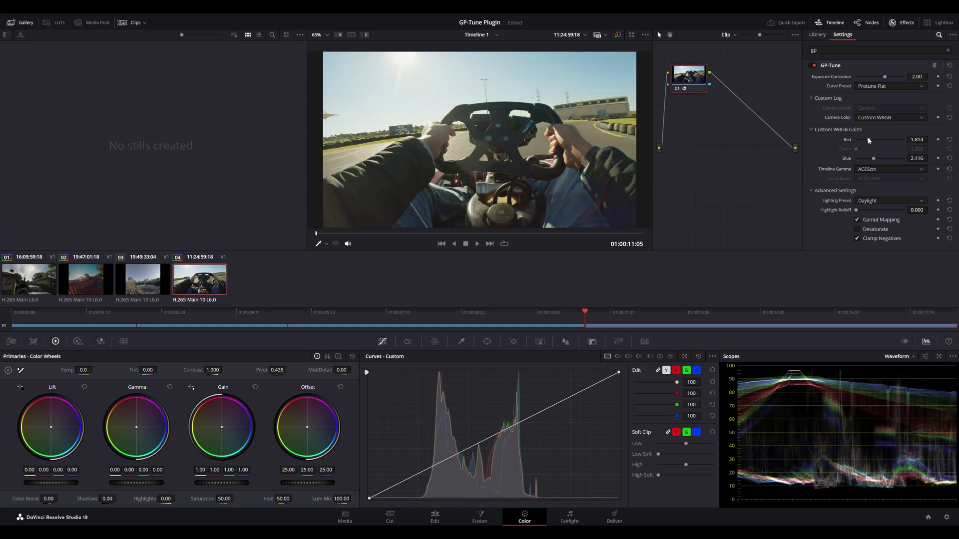
{"action": "left_click_drag", "start_coordinate": [868, 141], "coordinate": [868, 142]}
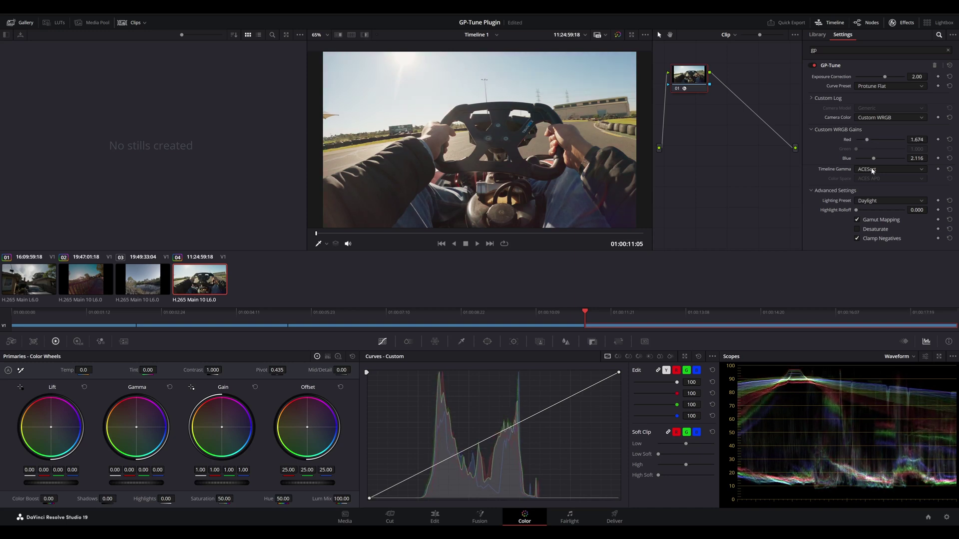
{"action": "key", "text": "ctrl+s"}
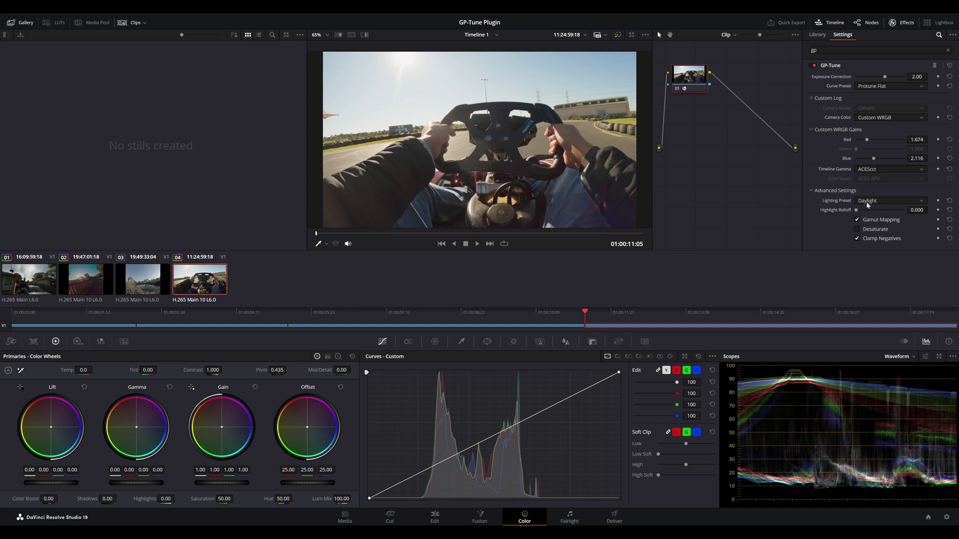